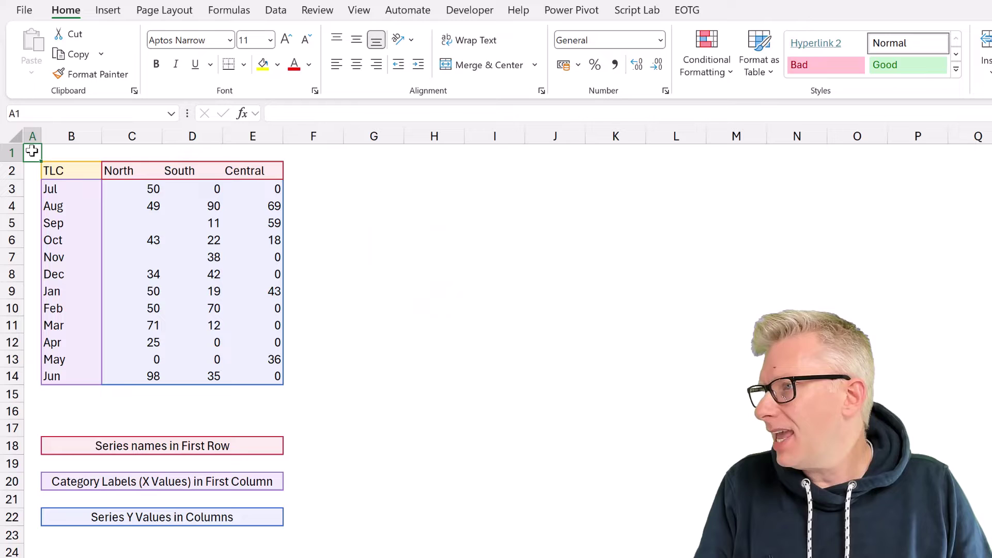
# - Highlight series names C2:E2, month labels B3:B14 and values C3:E14, then select B2:E14
pyautogui.click(125, 170)
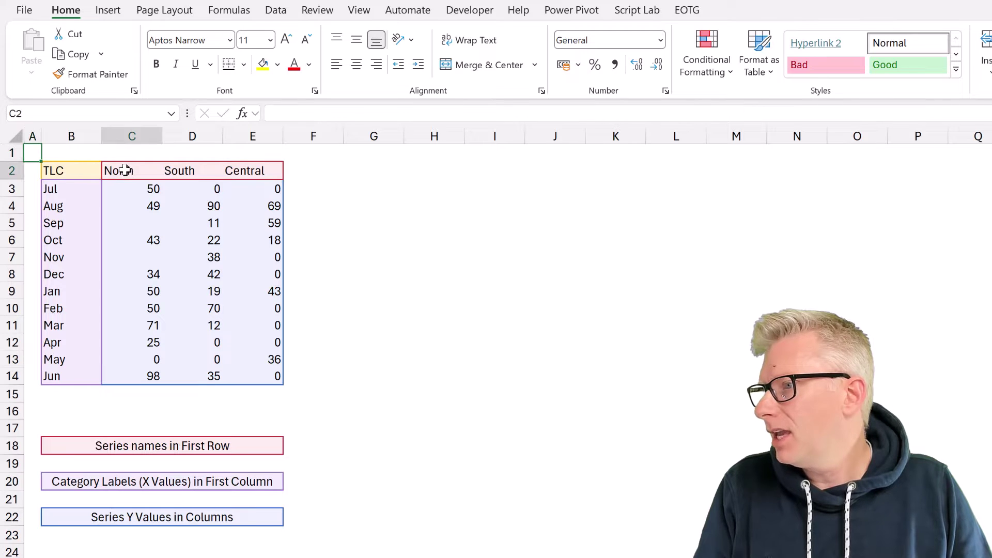
pyautogui.moveTo(125, 171); pyautogui.dragTo(237, 168)
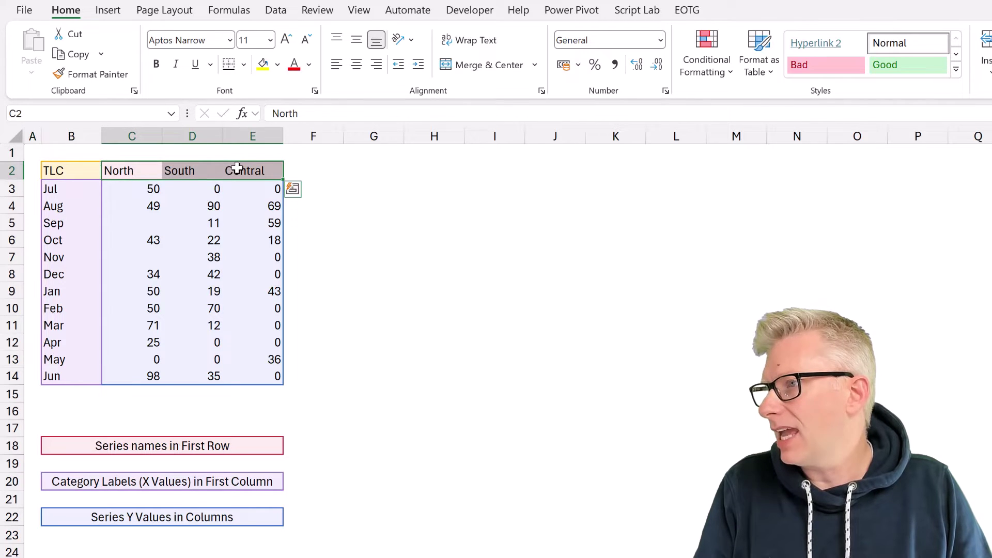
pyautogui.moveTo(78, 188); pyautogui.dragTo(72, 376)
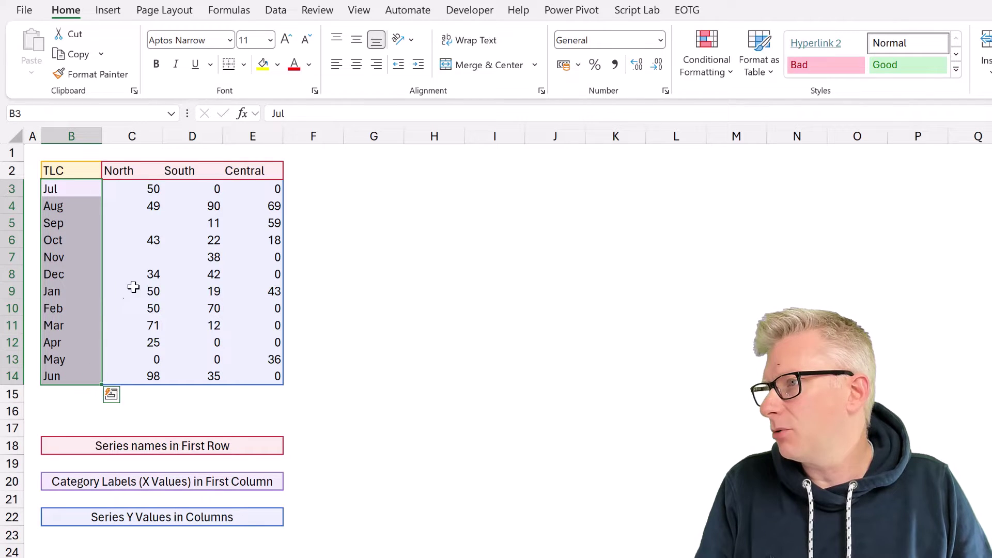
pyautogui.moveTo(124, 193); pyautogui.dragTo(257, 373)
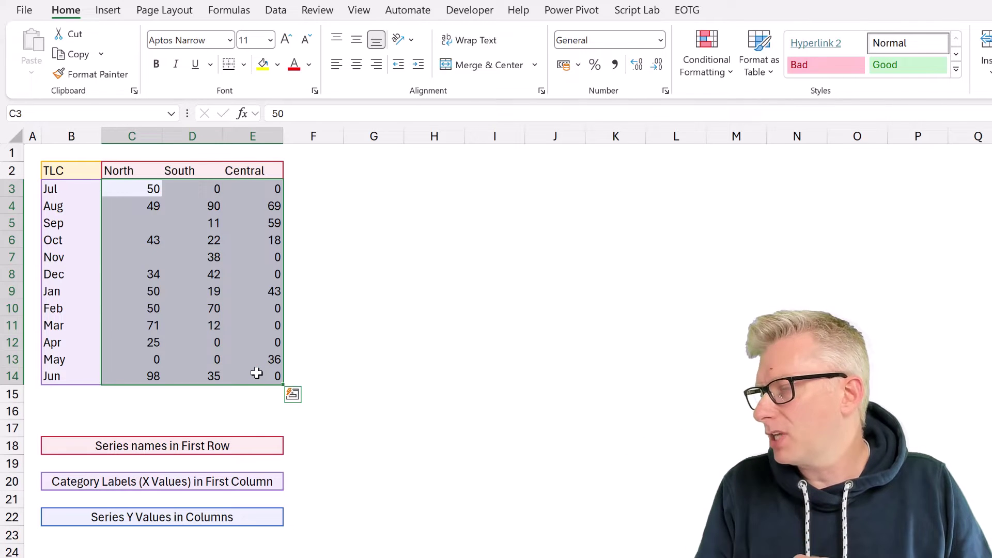
pyautogui.click(81, 170)
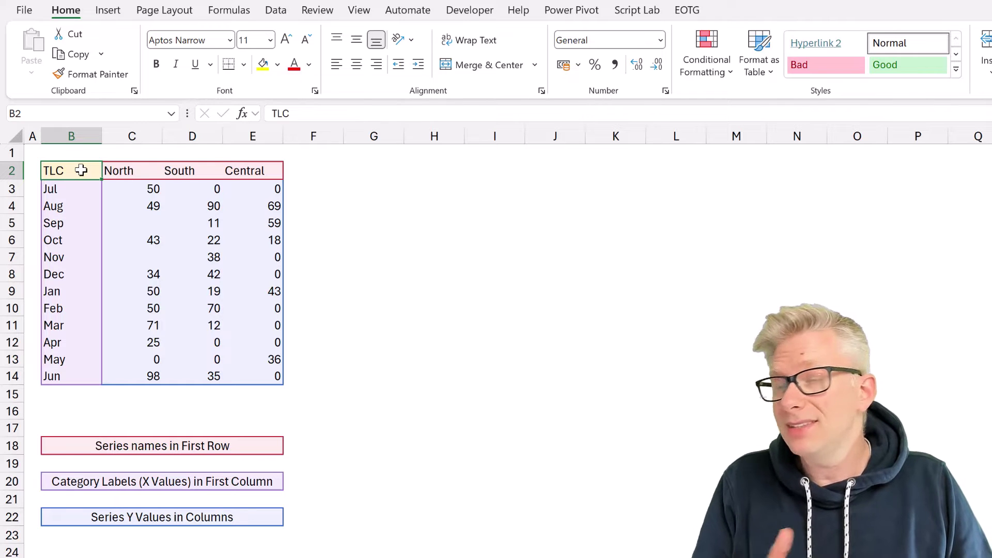
pyautogui.moveTo(81, 170); pyautogui.dragTo(254, 376)
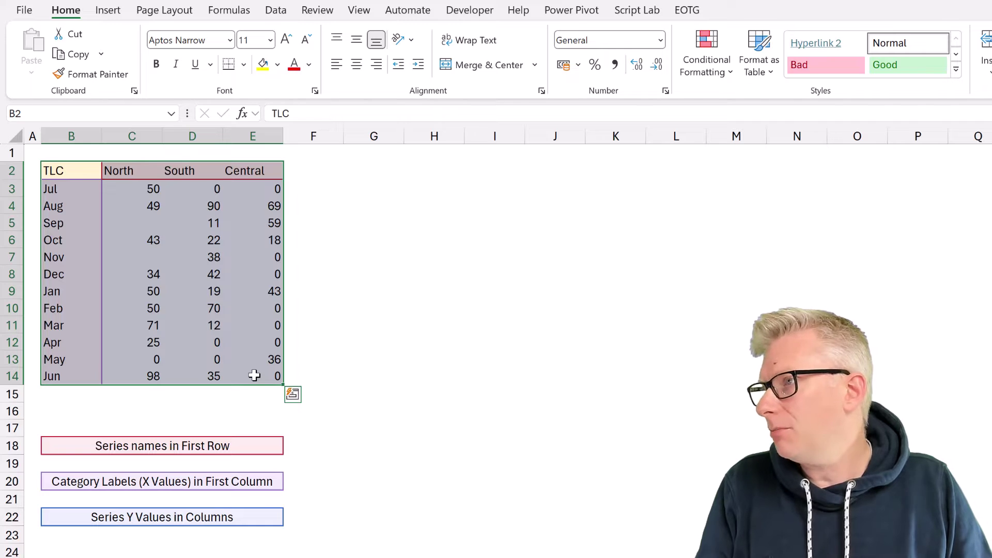
# - Insert a stacked column chart of the TLC table, placed beside it and stretched taller
pyautogui.click(108, 10)
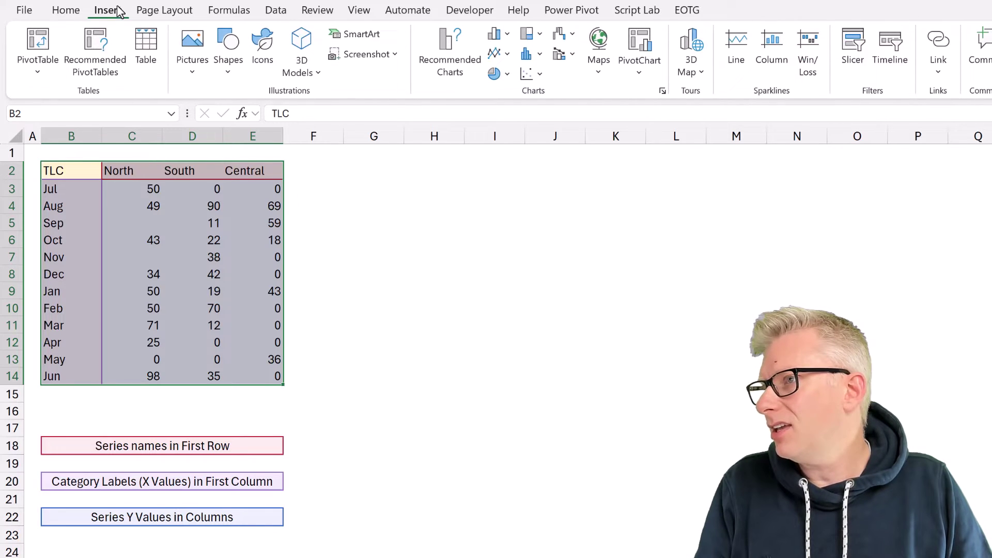
pyautogui.click(506, 34)
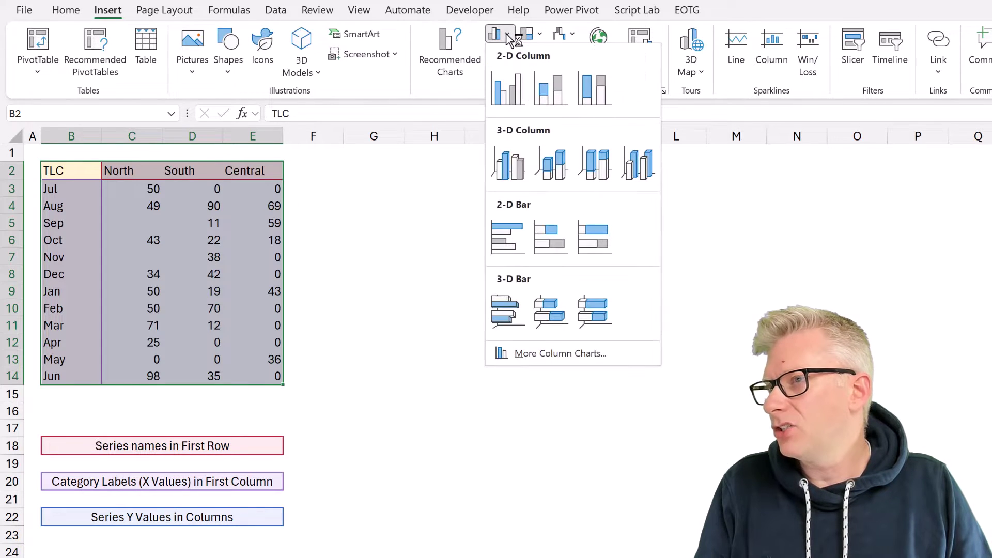
pyautogui.click(553, 96)
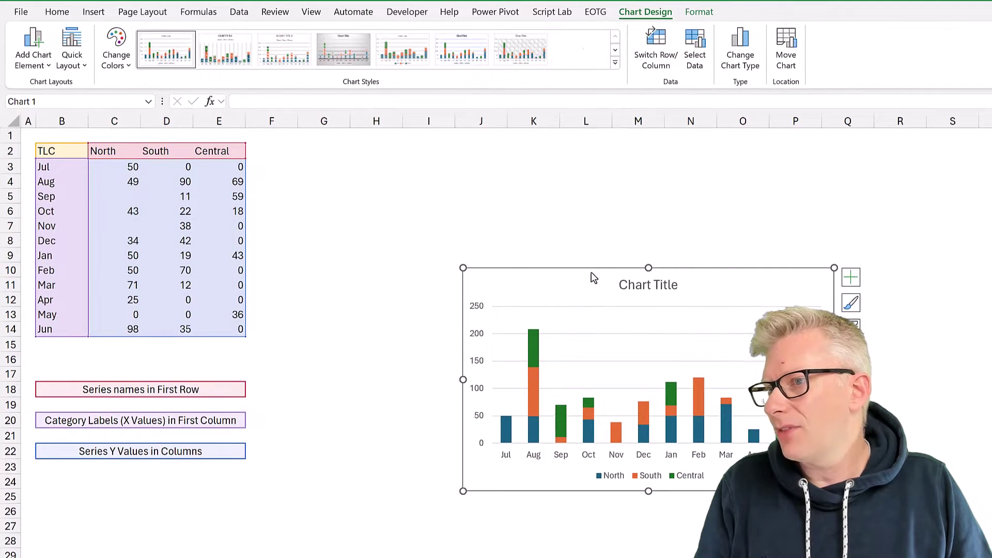
pyautogui.moveTo(593, 278); pyautogui.dragTo(433, 155)
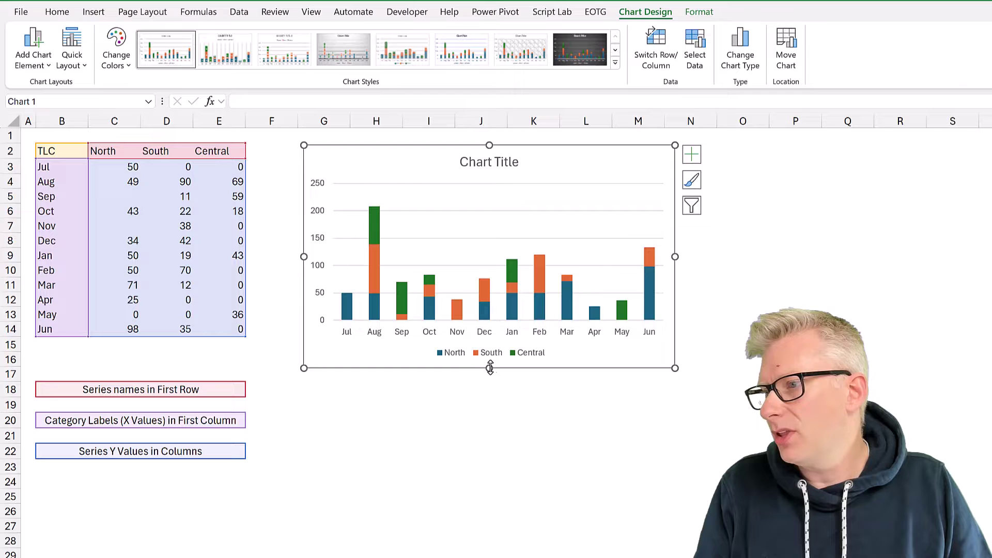
pyautogui.moveTo(486, 370); pyautogui.dragTo(479, 456)
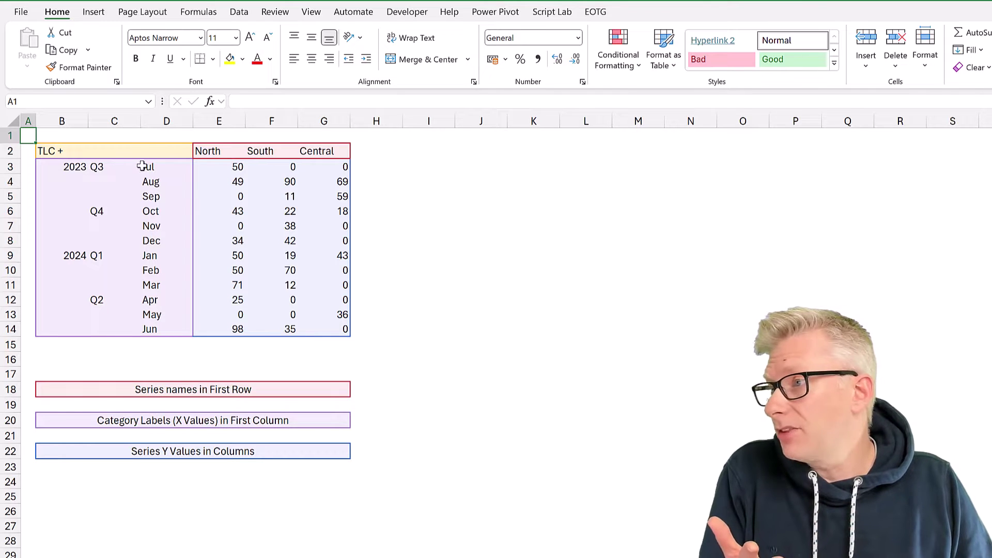
# - Highlight the month, quarter and year label columns and their empty cells, then select B2:G14
pyautogui.moveTo(150, 168); pyautogui.dragTo(157, 330)
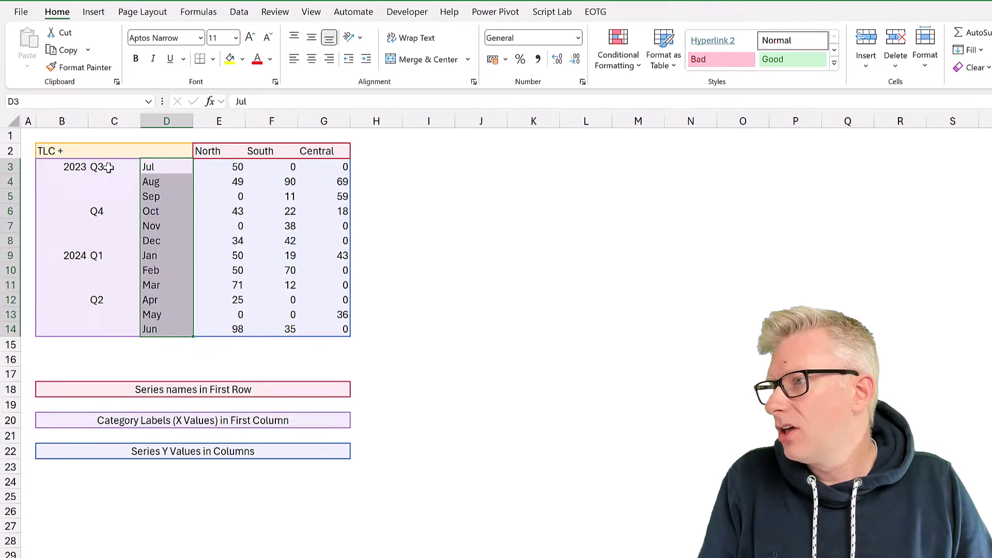
pyautogui.moveTo(108, 167); pyautogui.dragTo(106, 324)
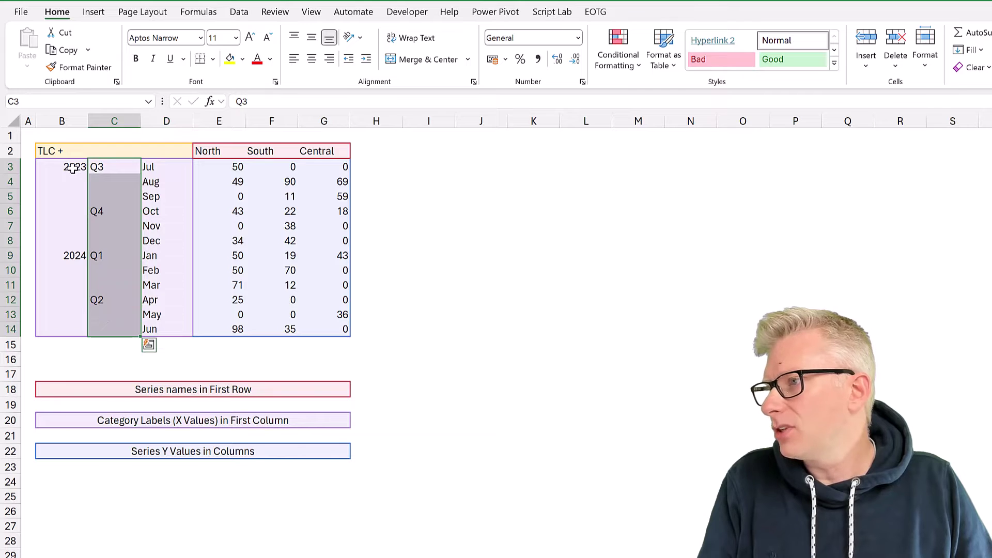
pyautogui.moveTo(73, 166); pyautogui.dragTo(82, 330)
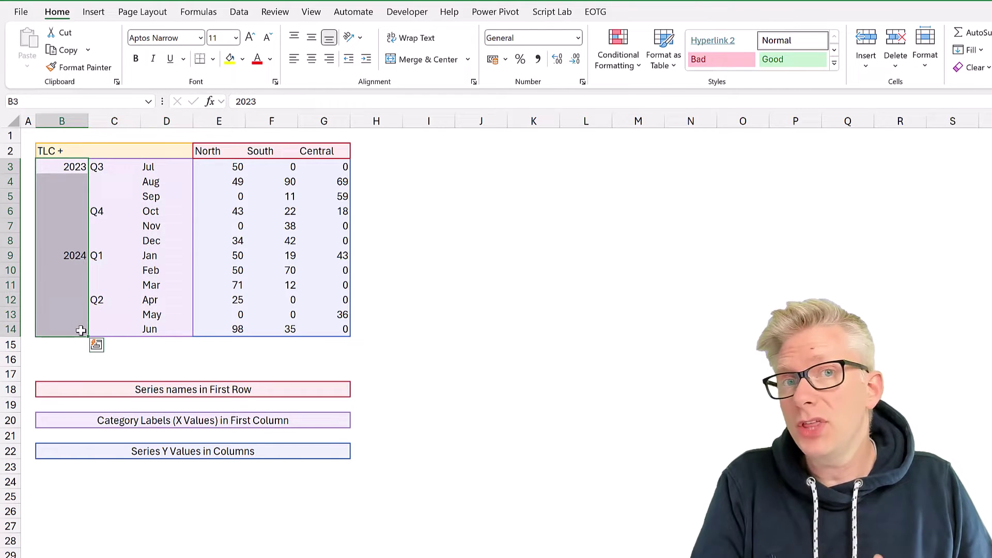
pyautogui.moveTo(73, 184); pyautogui.dragTo(104, 193)
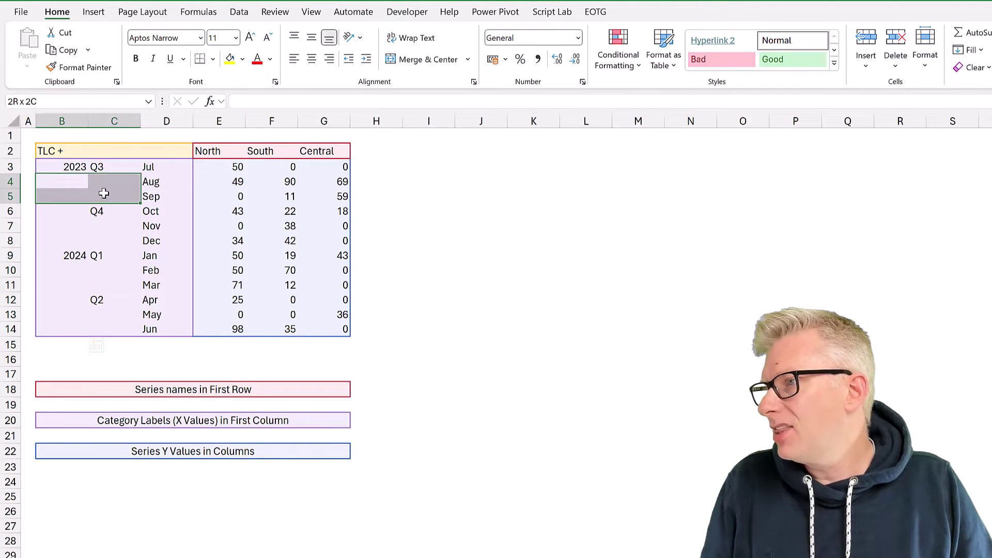
pyautogui.keyDown('ctrl'); pyautogui.click(68, 212); pyautogui.keyUp('ctrl')
pyautogui.moveTo(73, 225); pyautogui.dragTo(110, 241)
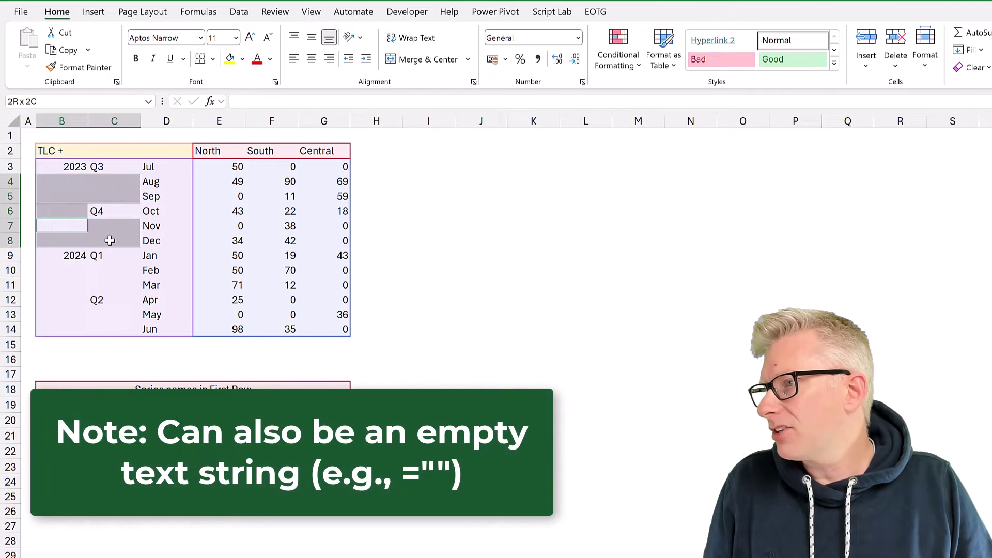
pyautogui.moveTo(72, 268); pyautogui.dragTo(112, 289)
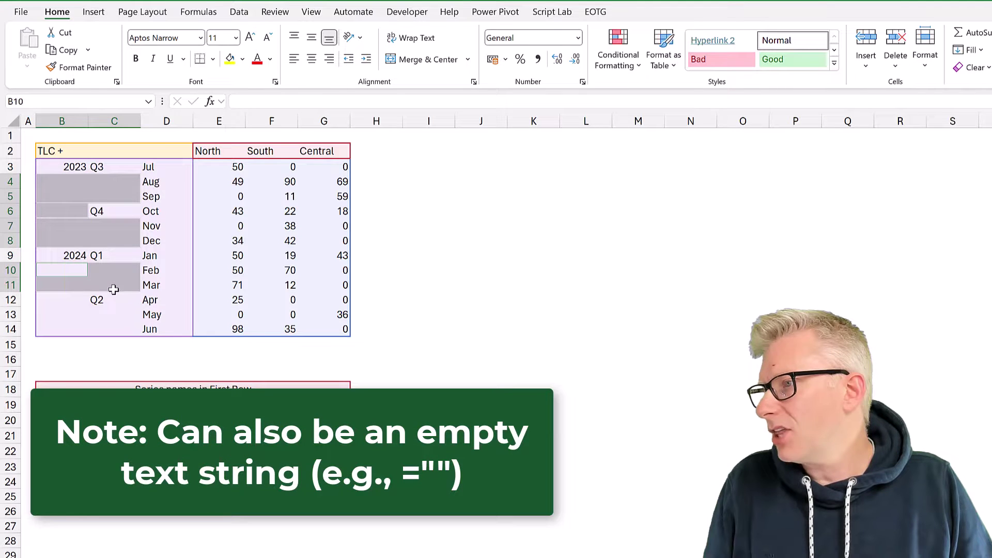
pyautogui.keyDown('ctrl'); pyautogui.click(73, 302); pyautogui.keyUp('ctrl')
pyautogui.moveTo(68, 317); pyautogui.dragTo(117, 322)
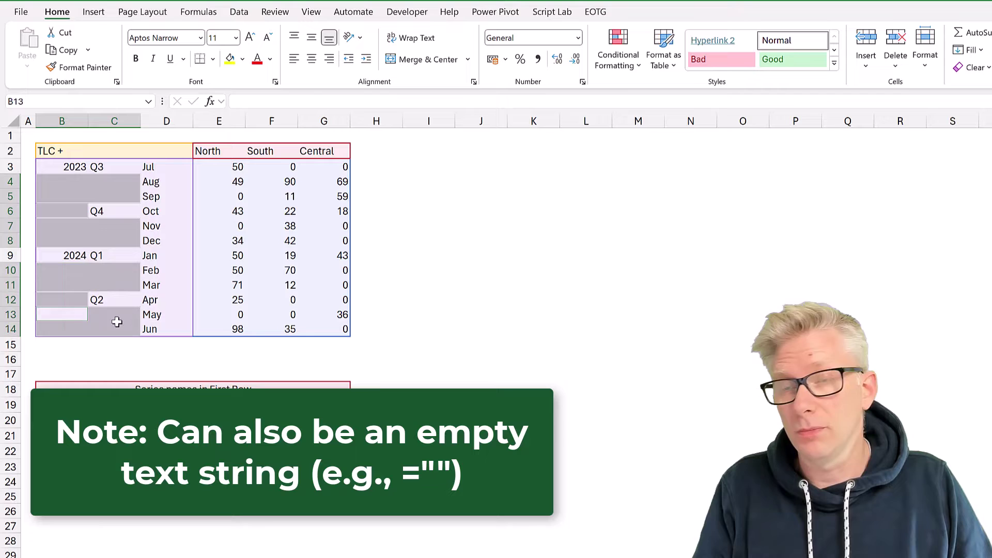
pyautogui.moveTo(44, 151); pyautogui.dragTo(348, 333)
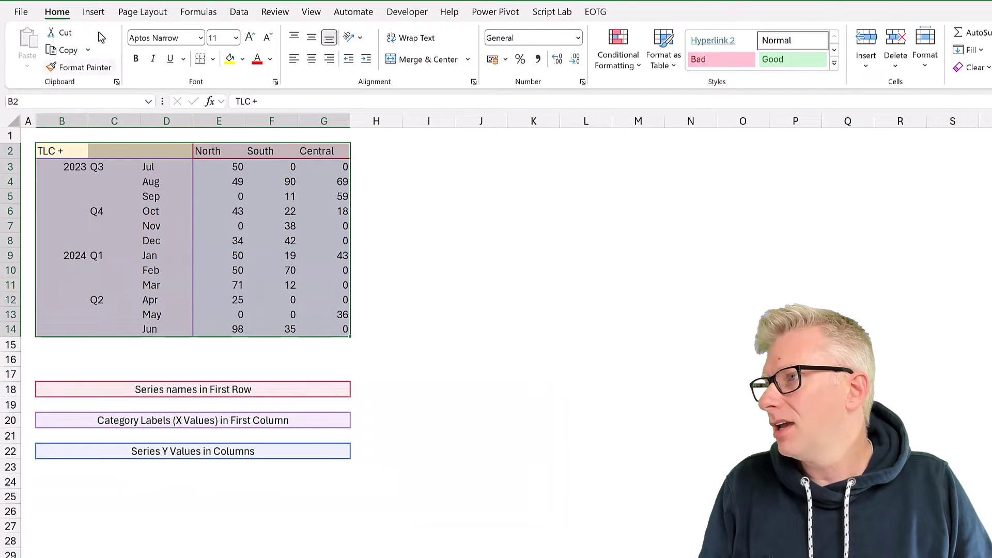
# - Insert a stacked column chart of the TLC+ table, moved beside it and made taller
pyautogui.click(94, 11)
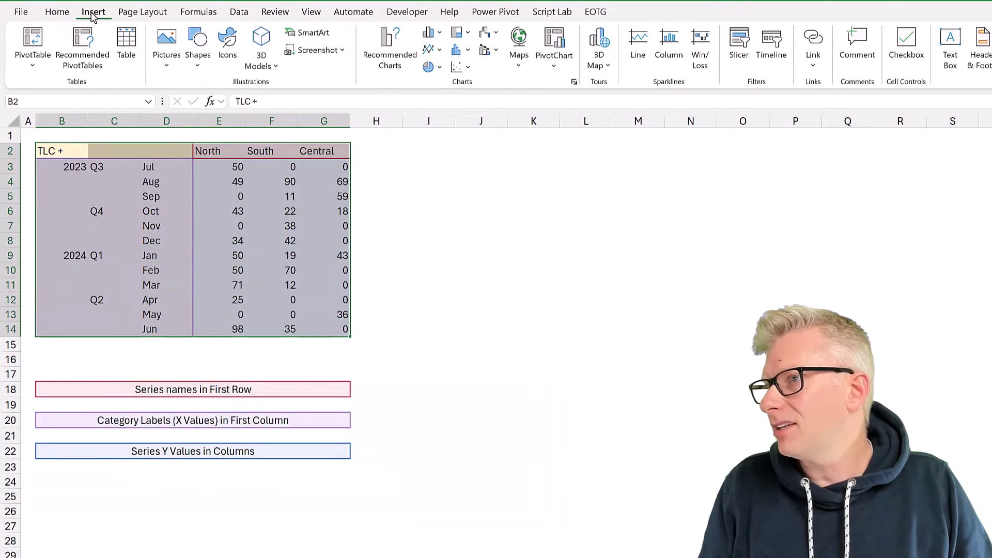
pyautogui.click(434, 32)
pyautogui.click(486, 82)
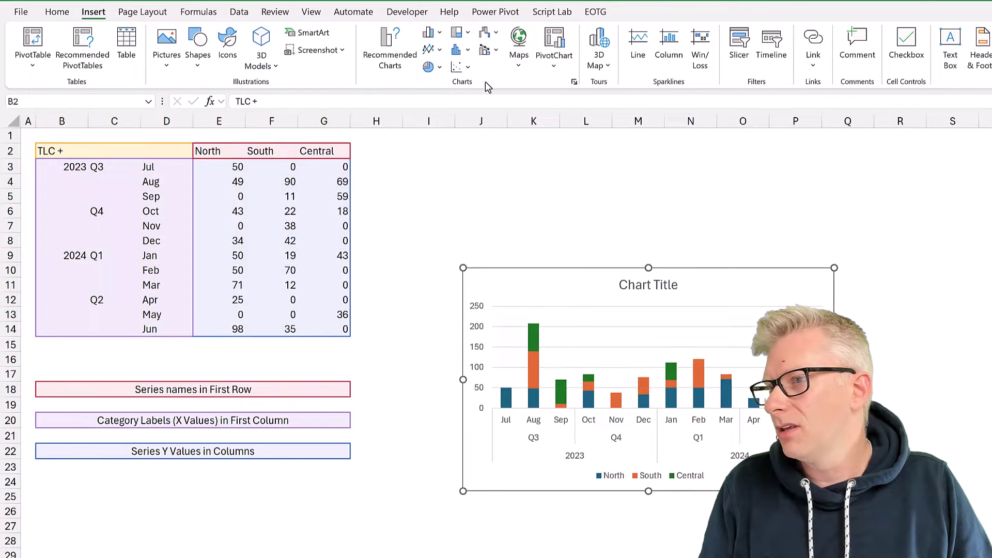
pyautogui.moveTo(587, 283); pyautogui.dragTo(528, 157)
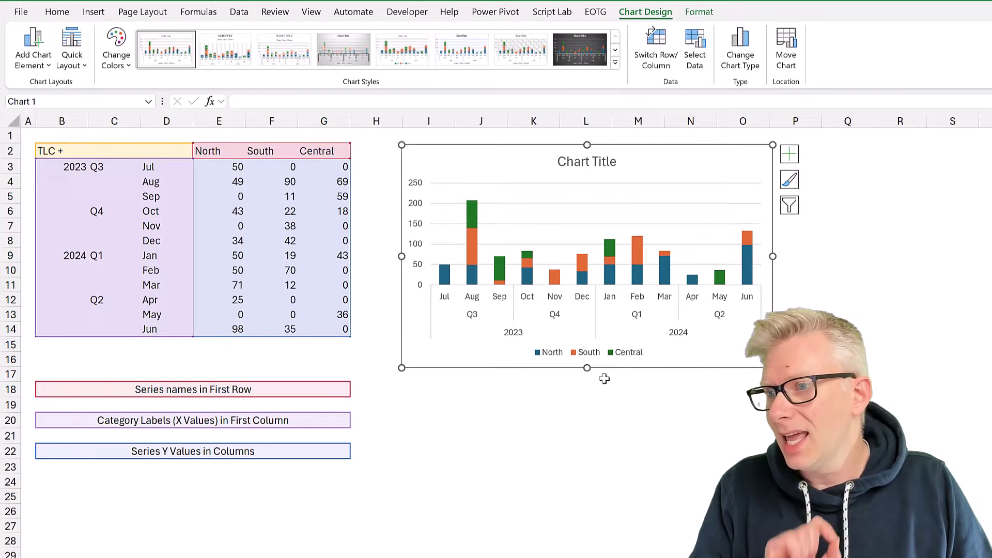
pyautogui.moveTo(587, 368); pyautogui.dragTo(579, 465)
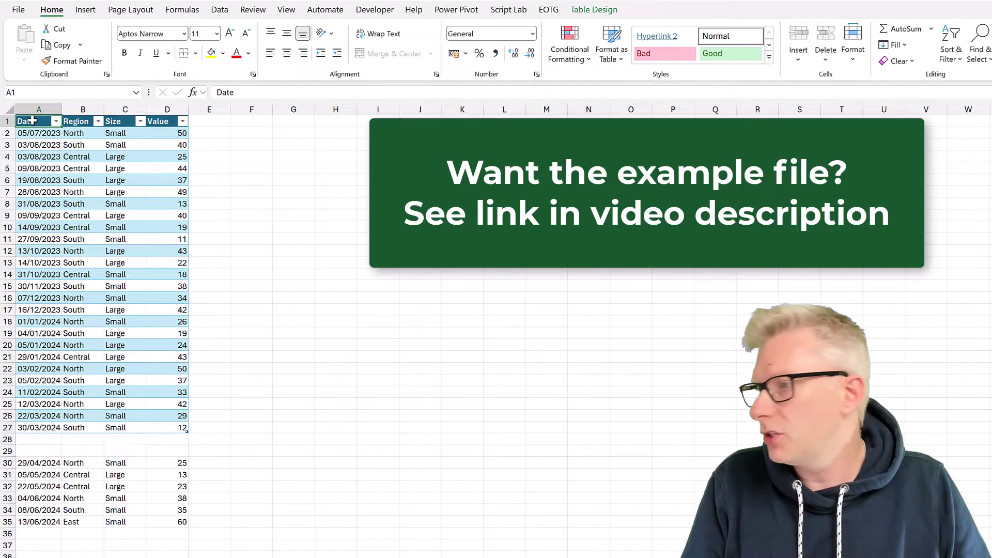
# - Inspect the first record (North, Small, 40) and the extra records in rows 30–35
pyautogui.click(32, 135)
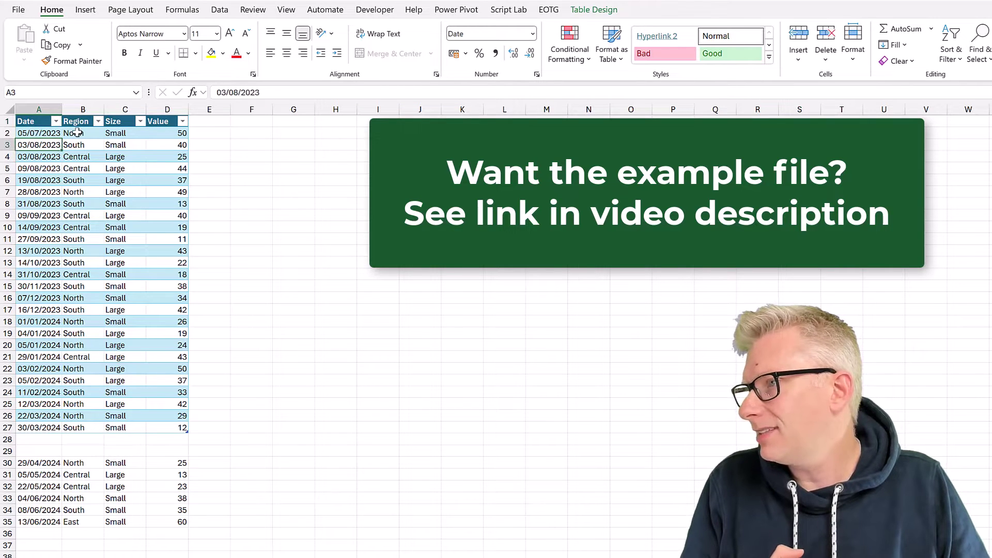
pyautogui.click(77, 134)
pyautogui.click(120, 145)
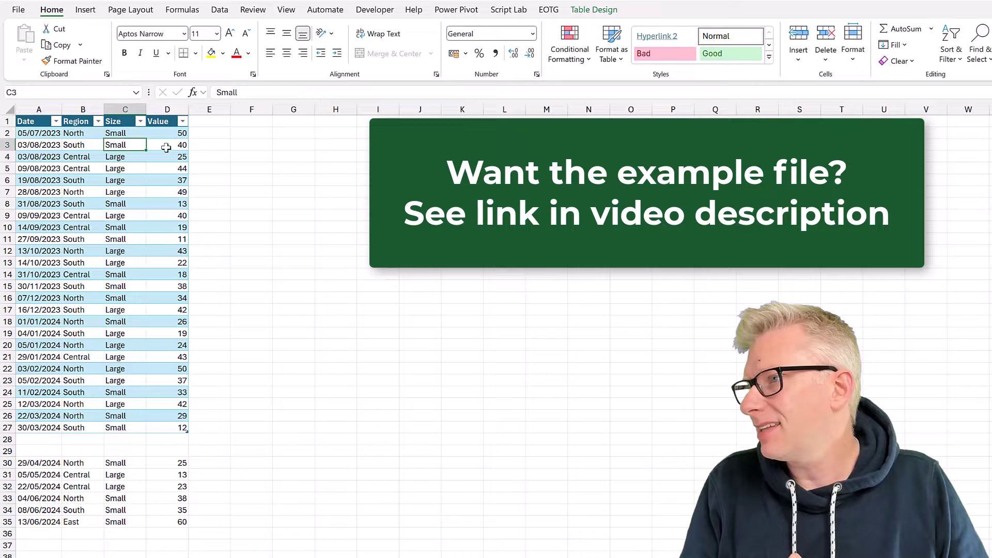
pyautogui.click(165, 147)
pyautogui.moveTo(26, 468); pyautogui.dragTo(171, 522)
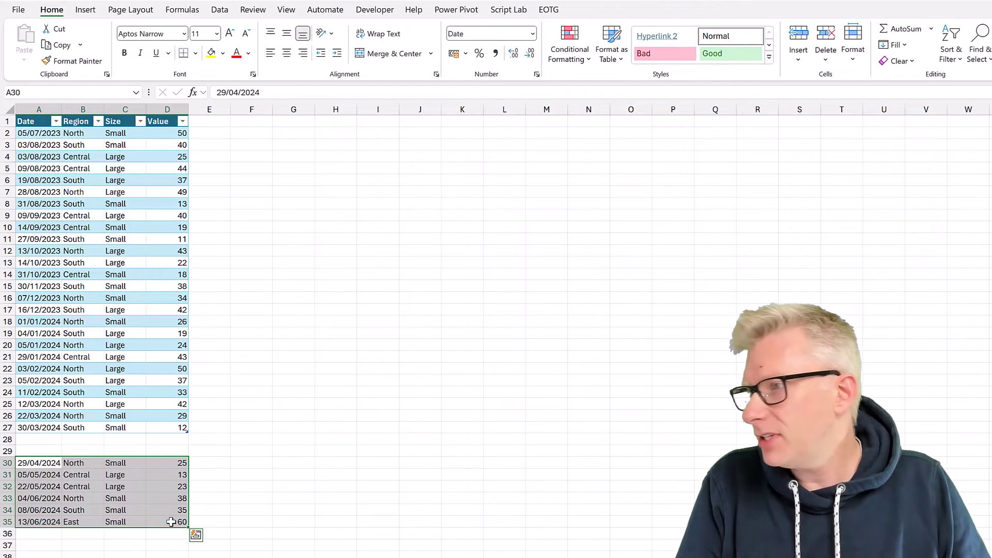
pyautogui.click(113, 252)
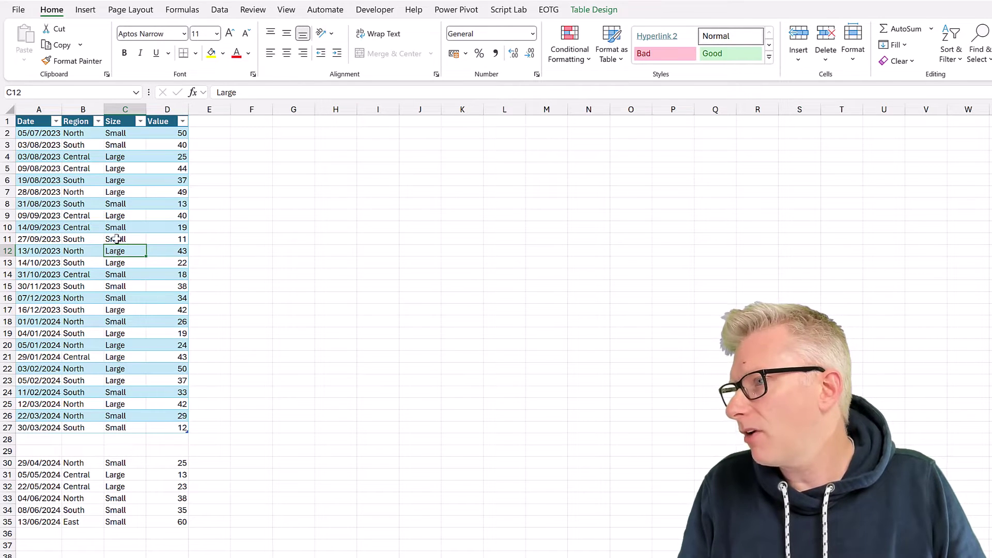
pyautogui.click(219, 12)
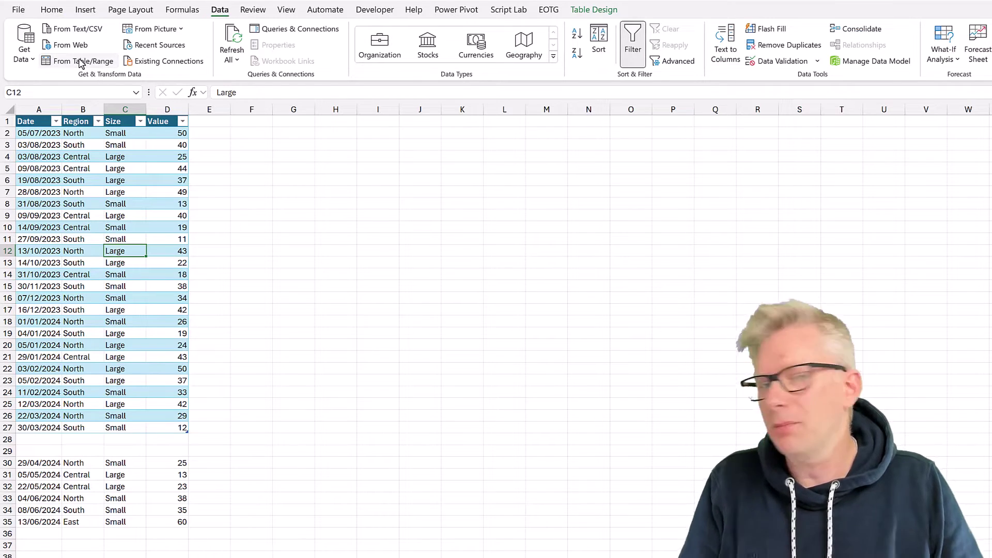
# - Load the table into Power Query and change the Date column type to Date, replacing the current step
pyautogui.click(80, 62)
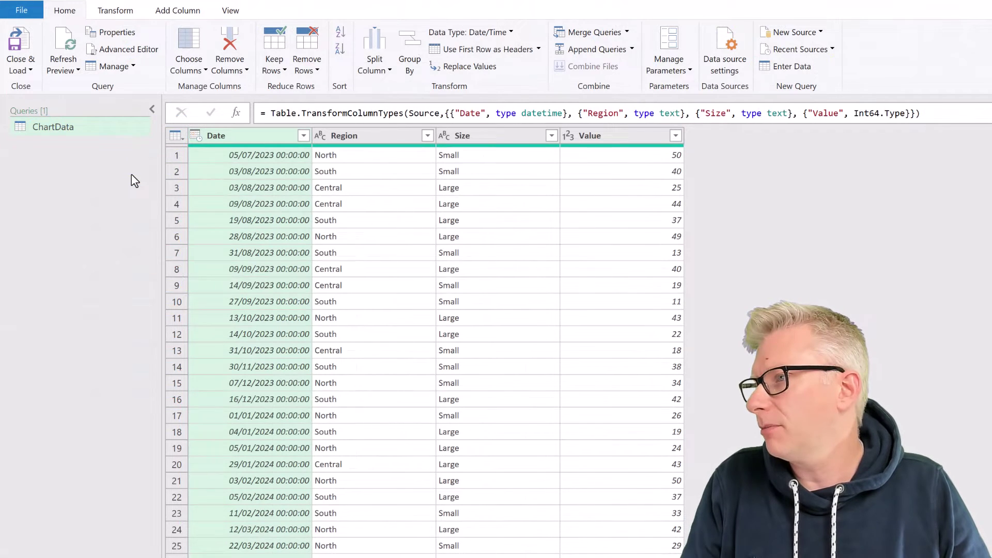
pyautogui.click(197, 136)
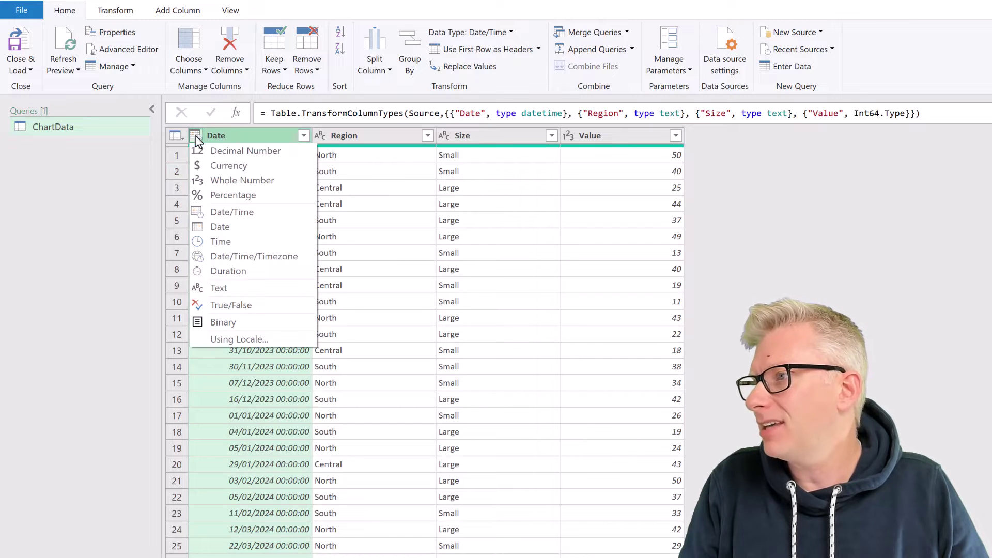
pyautogui.click(236, 228)
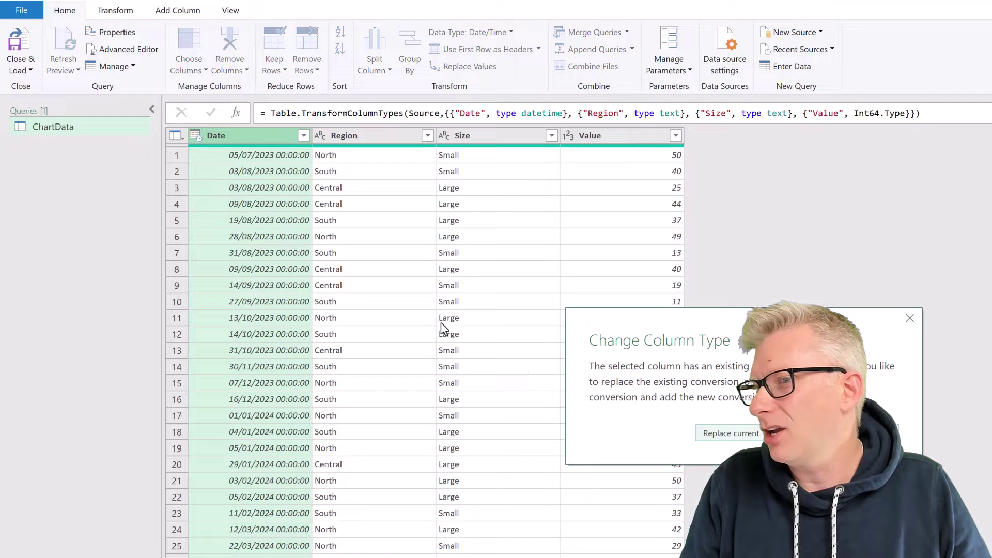
pyautogui.click(720, 431)
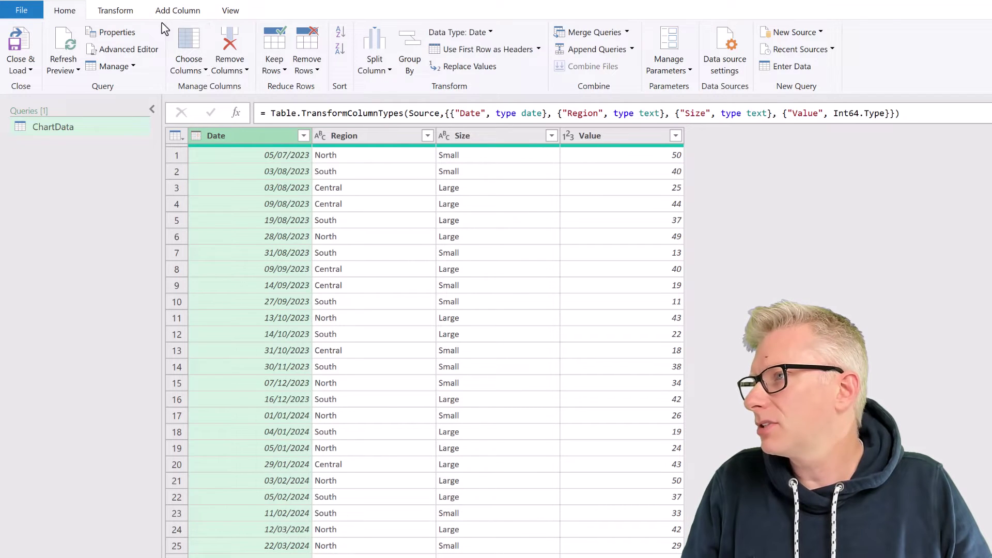
# - Shift each Date to the end of its month, e.g. 31/07/2023
pyautogui.click(113, 11)
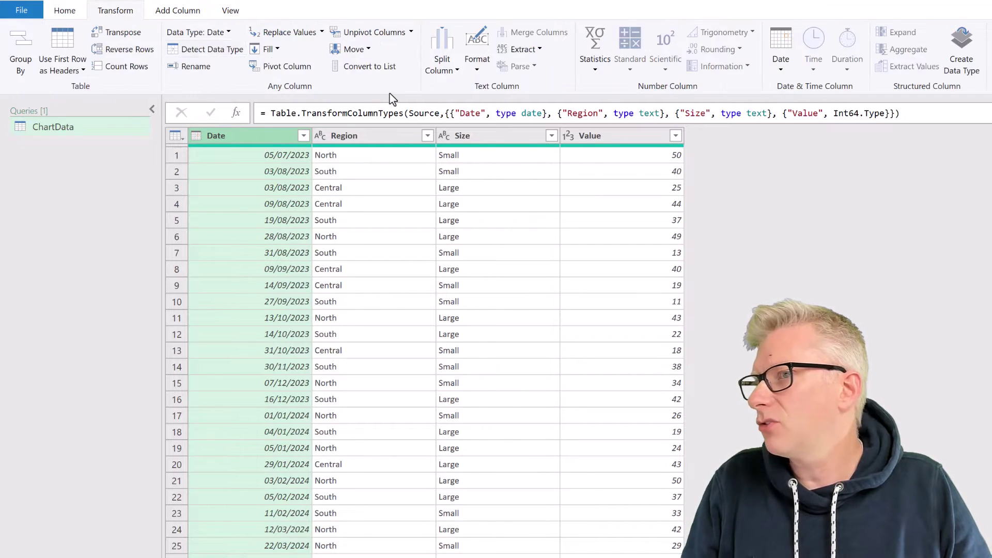
pyautogui.click(782, 70)
pyautogui.moveTo(734, 157)
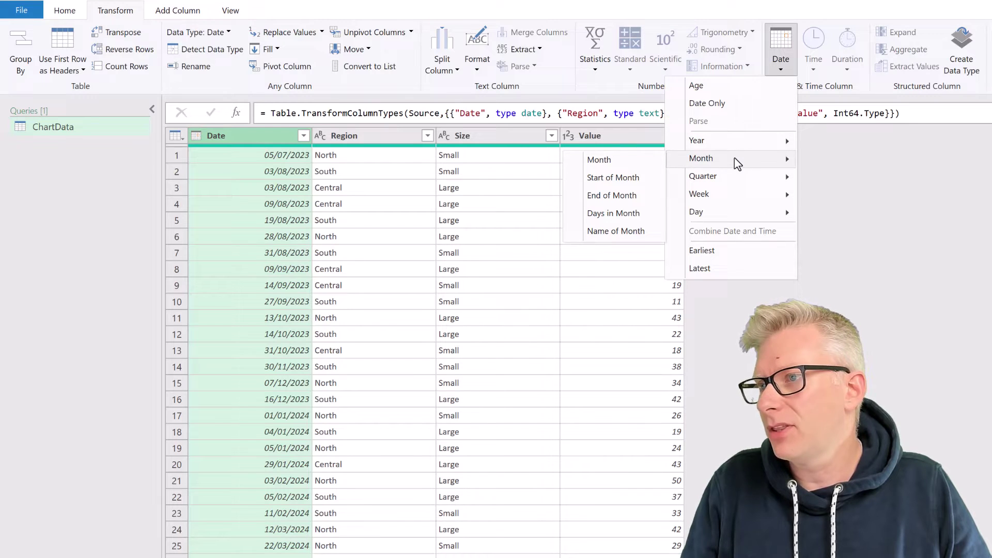
pyautogui.click(321, 285)
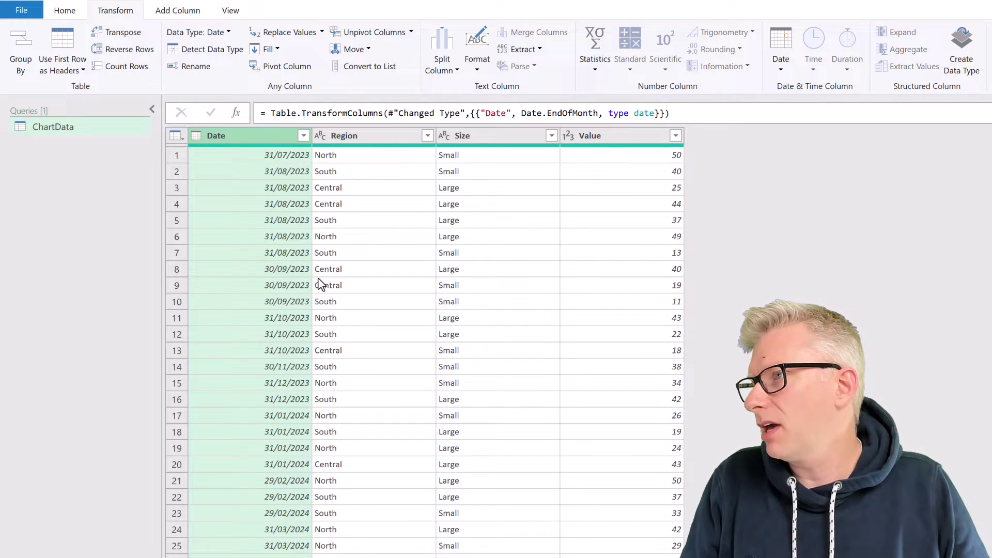
# - Add a Month Name column derived from the Date column
pyautogui.click(165, 16)
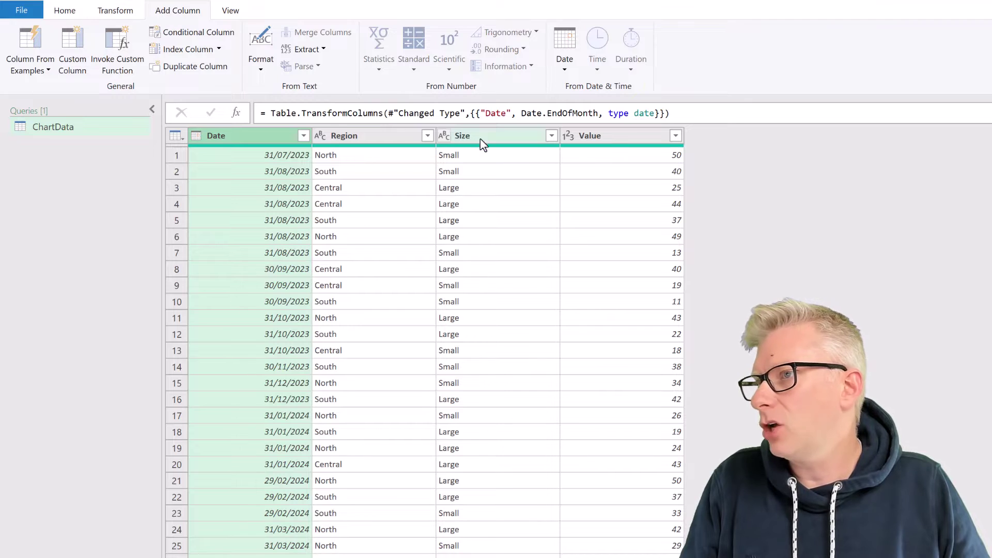
pyautogui.click(562, 70)
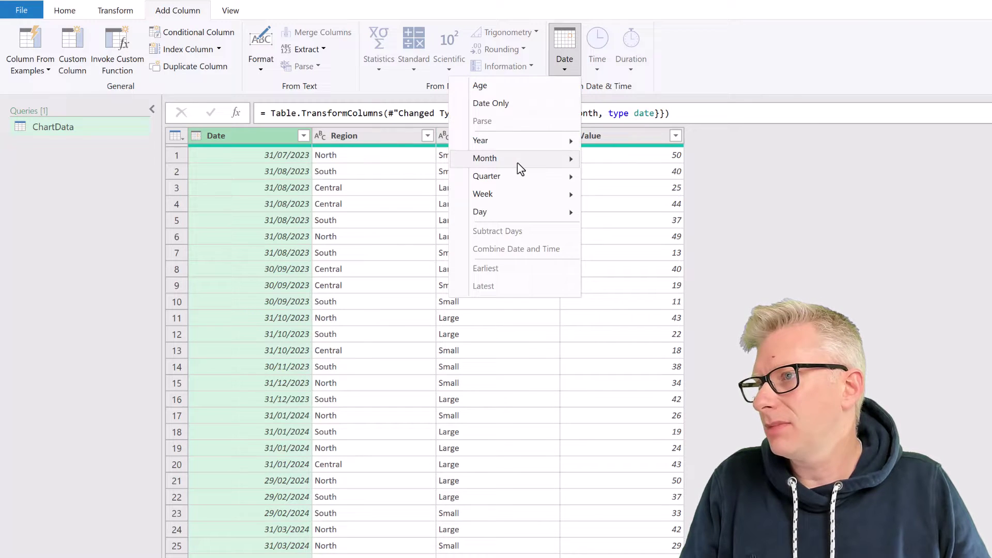
pyautogui.moveTo(518, 163)
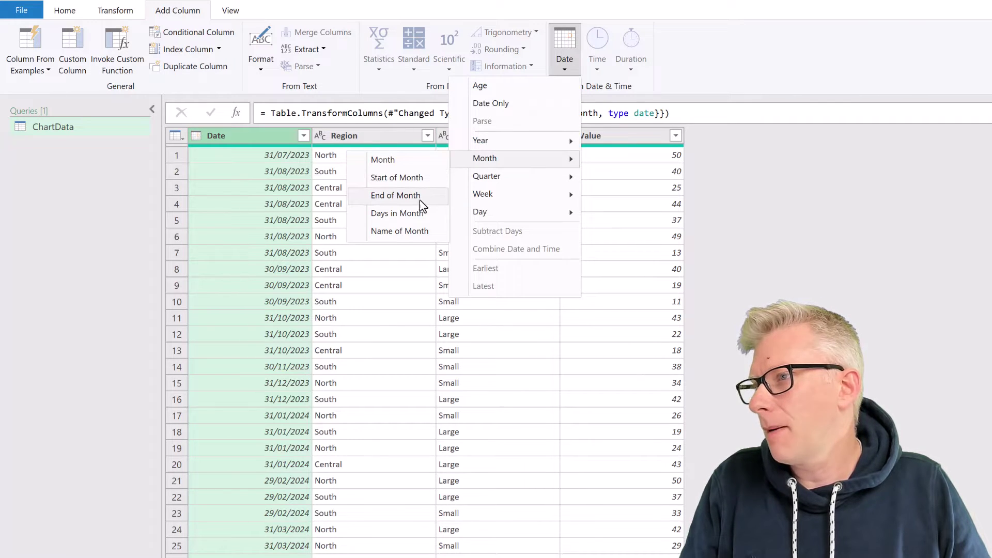
pyautogui.click(418, 237)
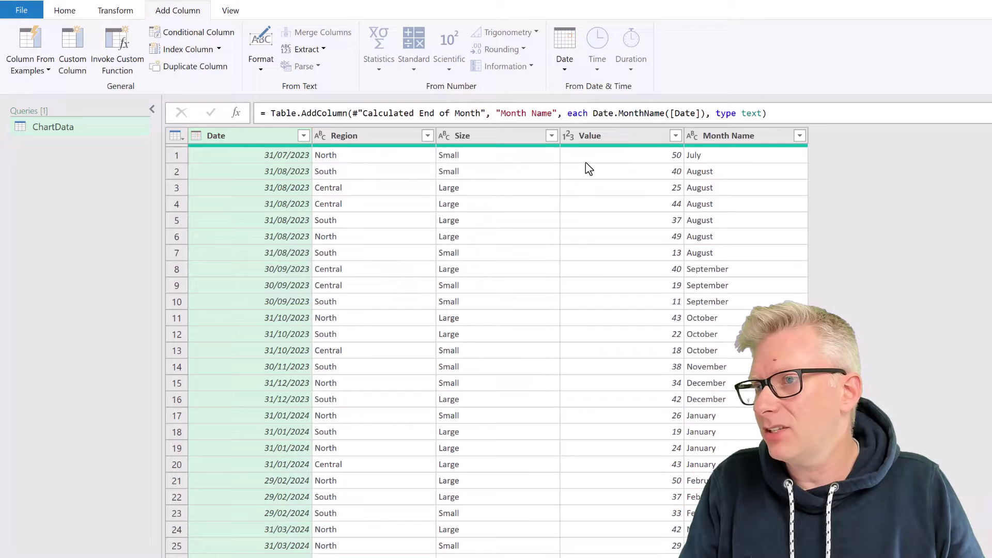
# - Shorten Month Name to its first 3 characters, like Jul, Aug, Sep
pyautogui.click(705, 138)
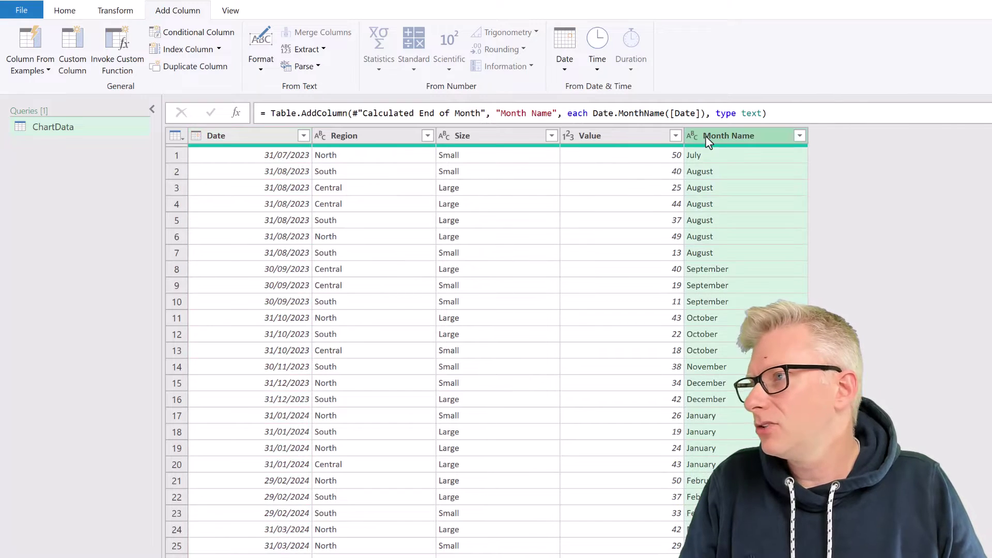
pyautogui.click(115, 12)
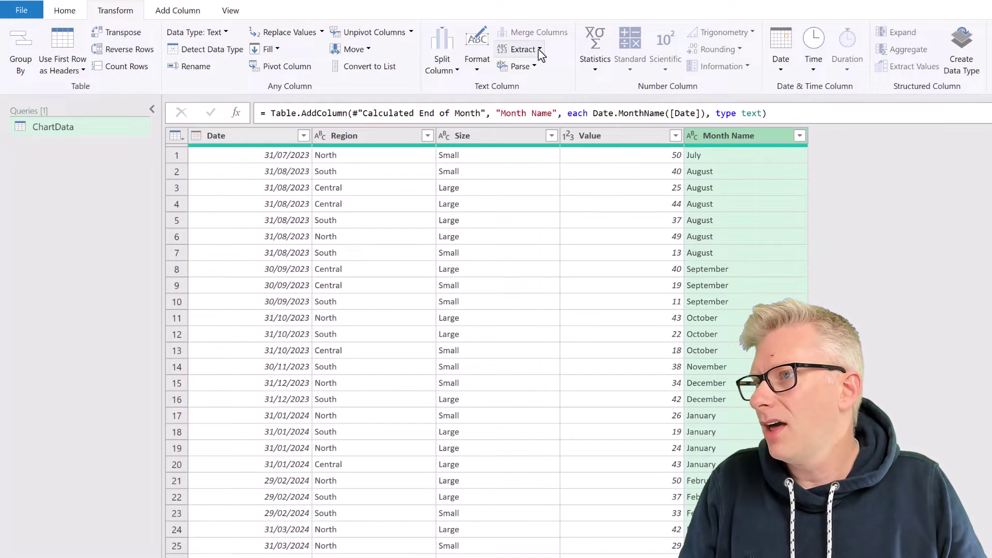
pyautogui.click(519, 49)
pyautogui.click(519, 80)
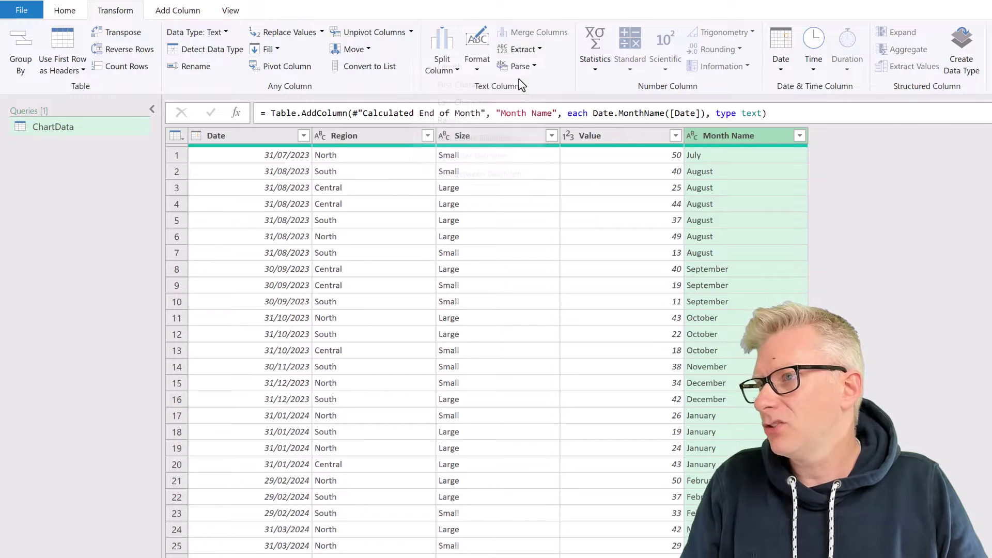
pyautogui.write('3')
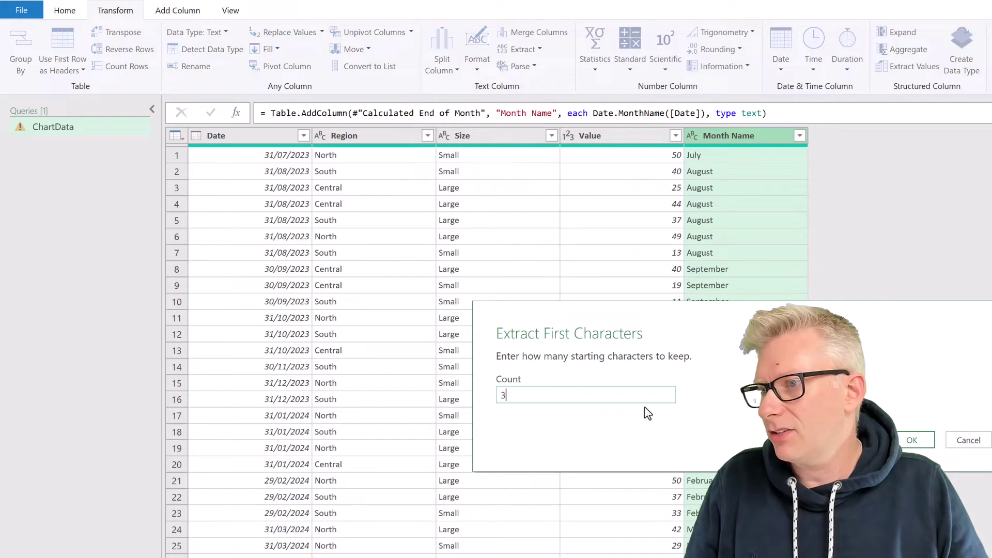
pyautogui.click(908, 442)
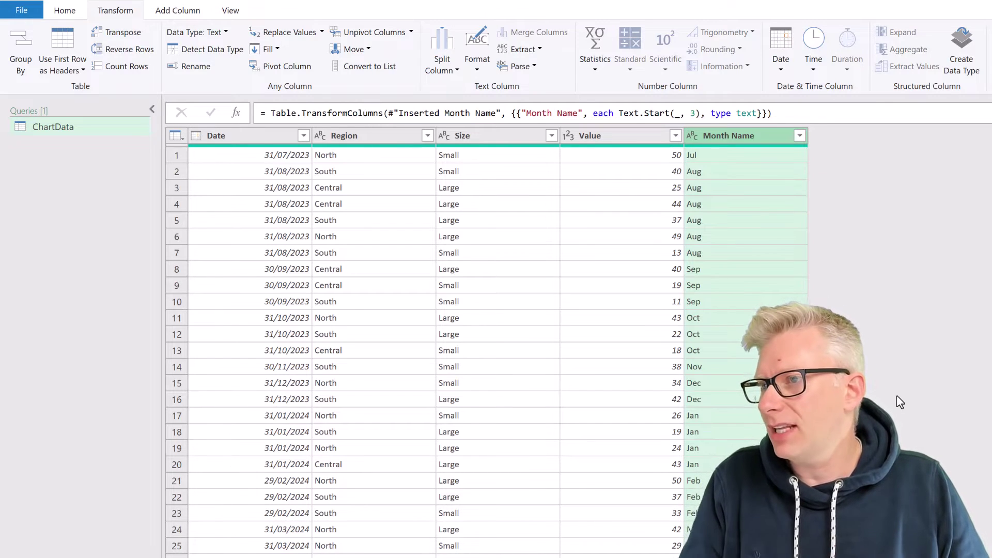
# - Group rows by Date, Month Name and Region, adding Total Value as the Sum of Value
pyautogui.click(267, 140)
pyautogui.keyDown('ctrl'); pyautogui.click(763, 134); pyautogui.keyUp('ctrl')
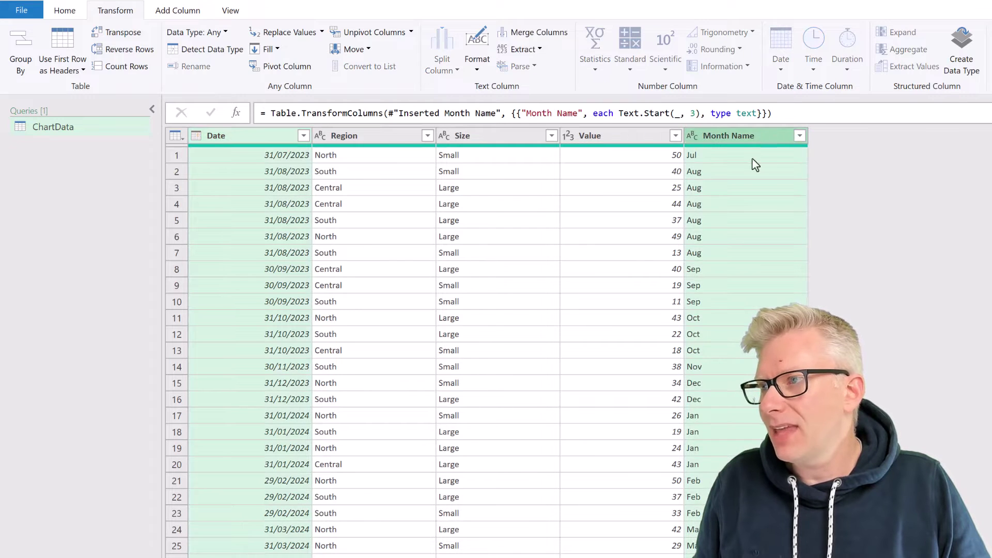
pyautogui.keyDown('ctrl'); pyautogui.click(377, 138); pyautogui.keyUp('ctrl')
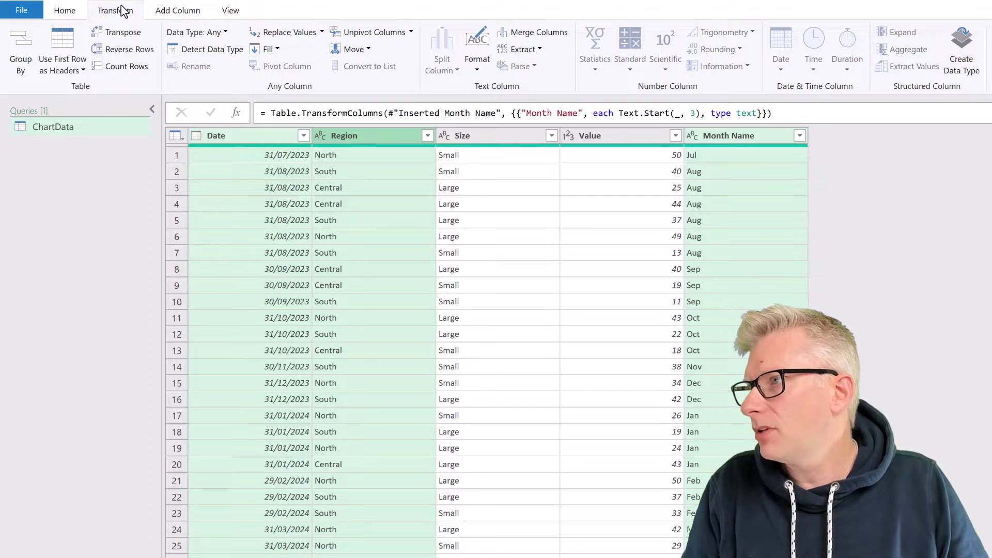
pyautogui.click(25, 47)
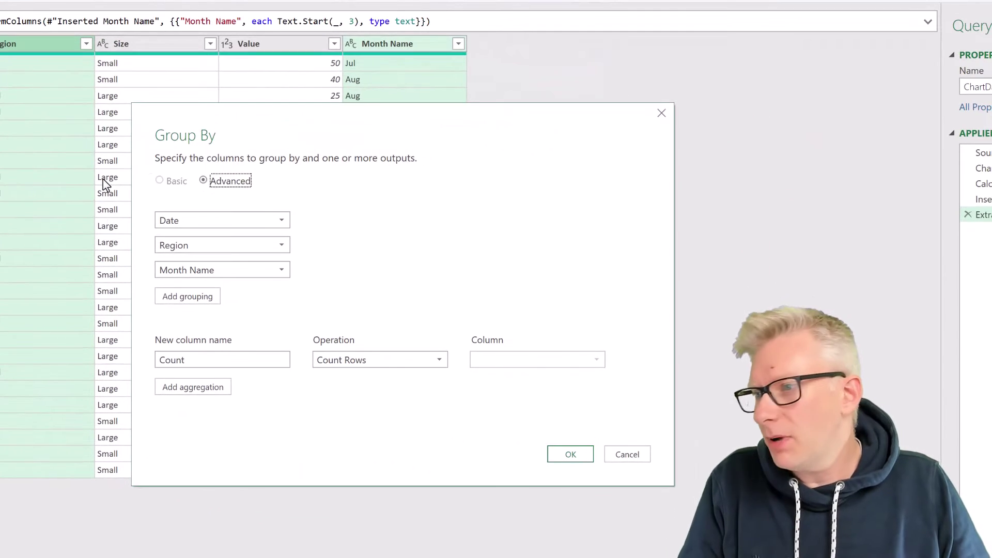
pyautogui.moveTo(217, 359); pyautogui.dragTo(146, 361)
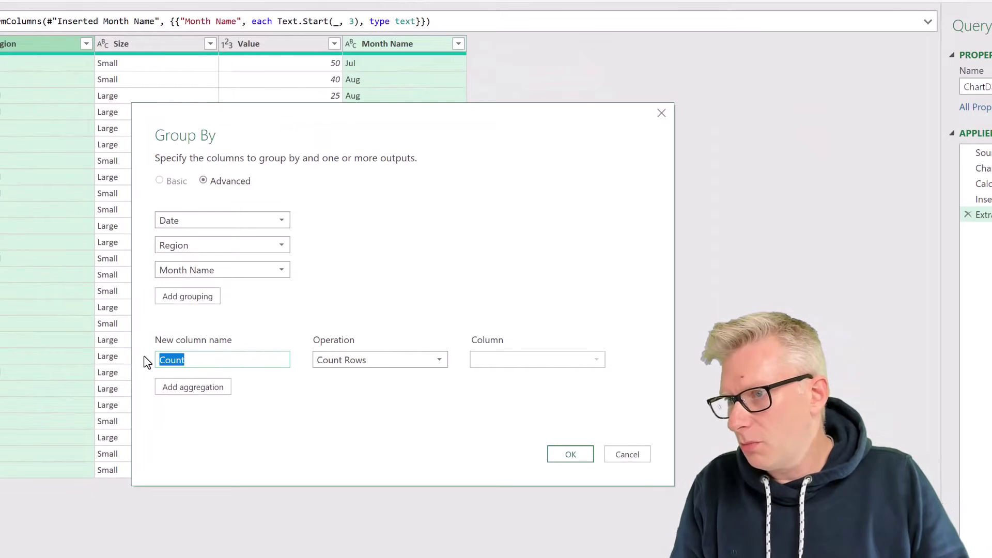
pyautogui.write('Tota')
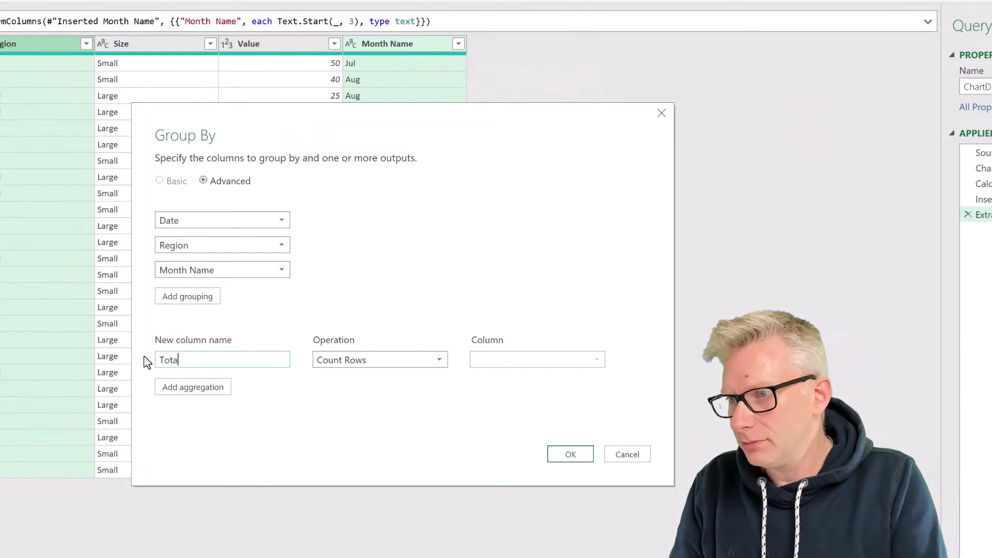
pyautogui.write('l Value')
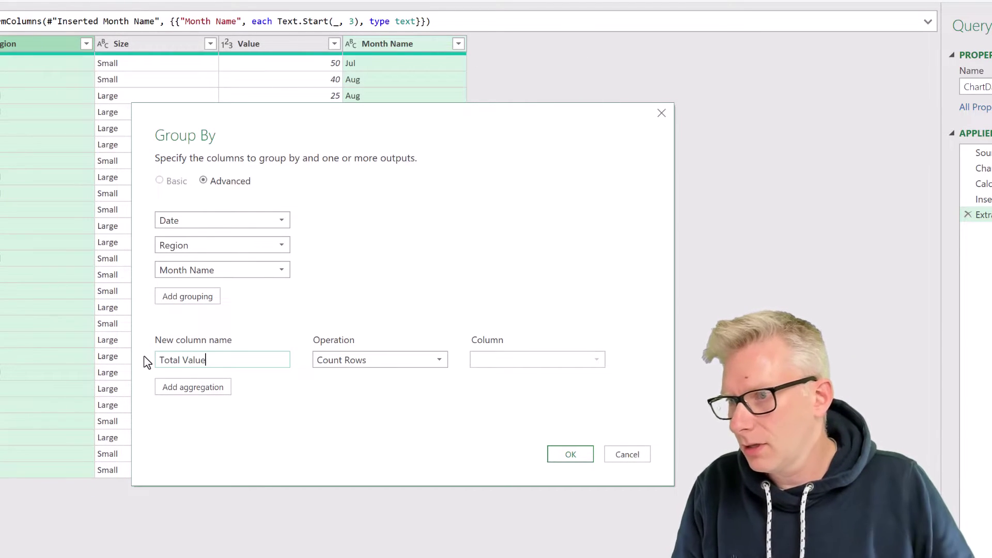
pyautogui.click(340, 362)
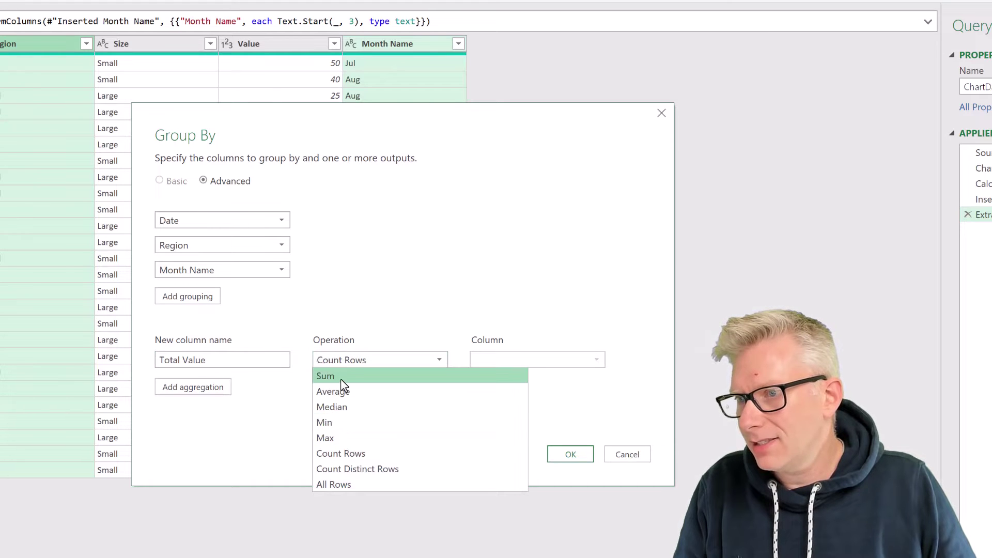
pyautogui.click(340, 380)
pyautogui.click(528, 364)
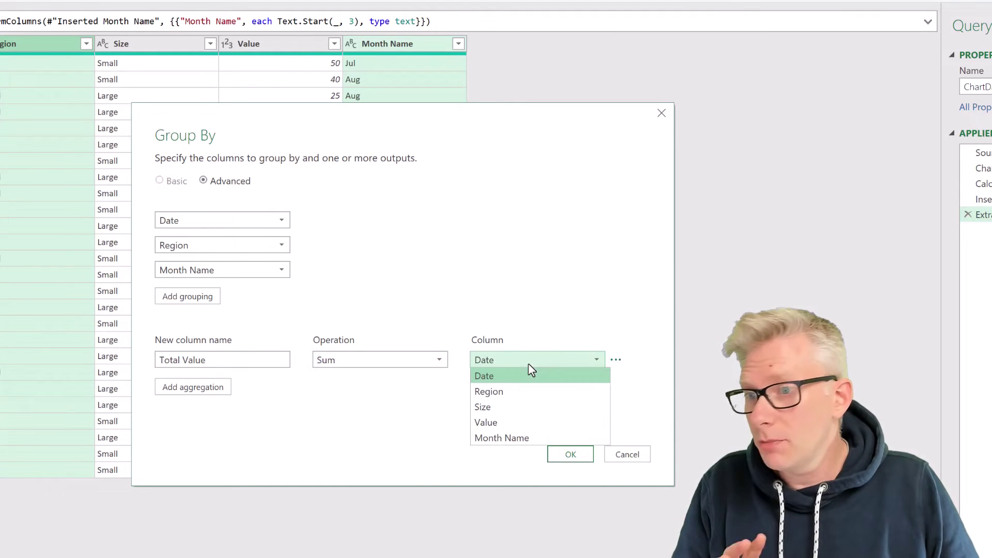
pyautogui.click(509, 423)
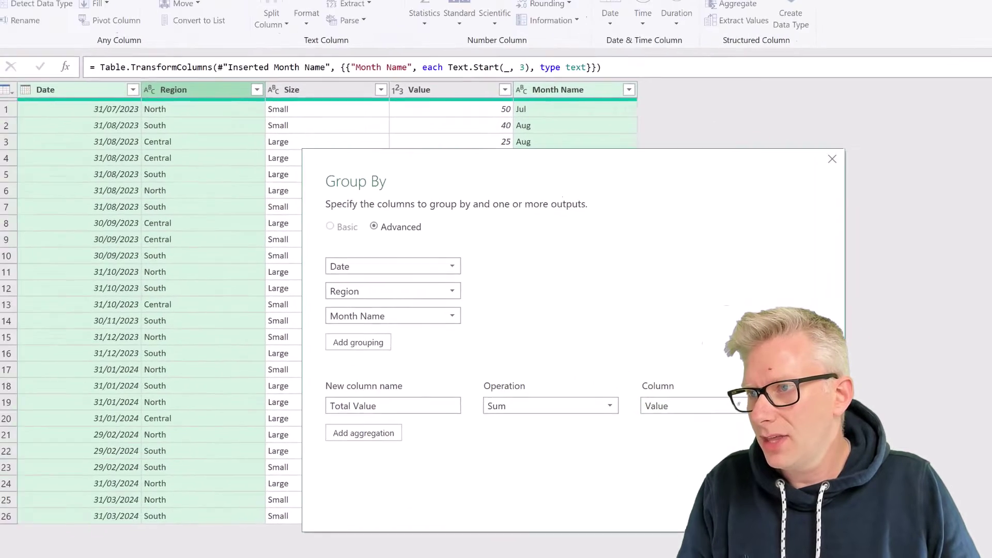
pyautogui.click(568, 456)
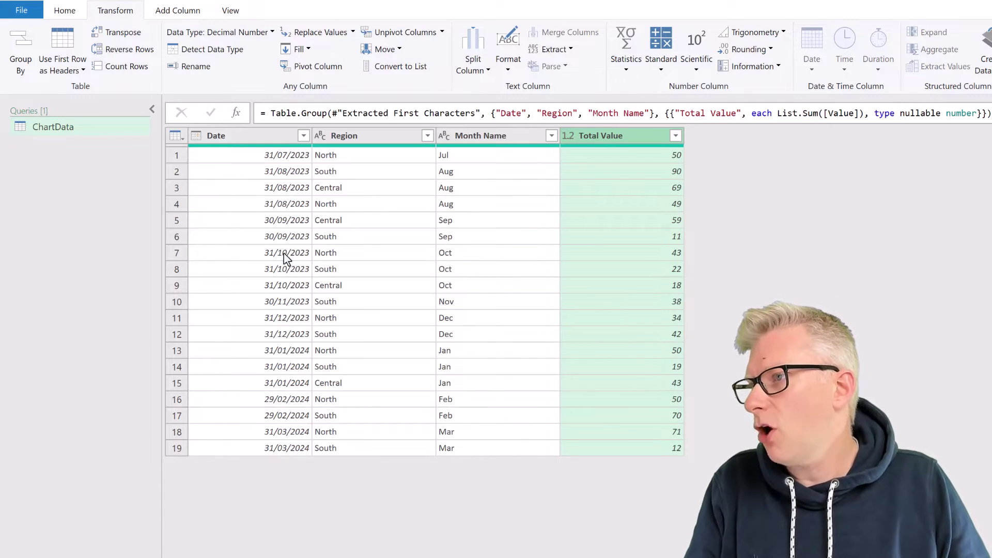
# - Pivot the Region column into separate columns using Total Value as the values column
pyautogui.click(380, 140)
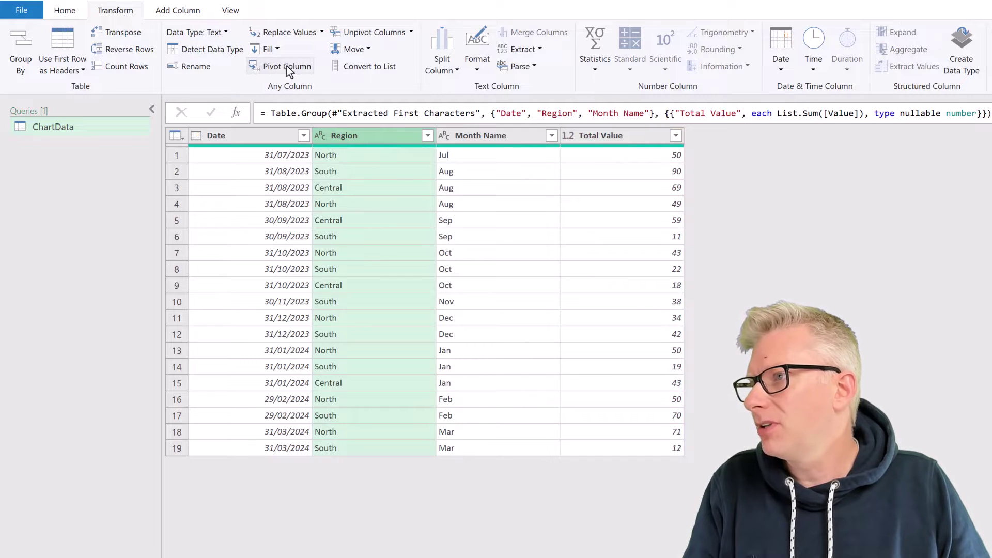
pyautogui.click(269, 60)
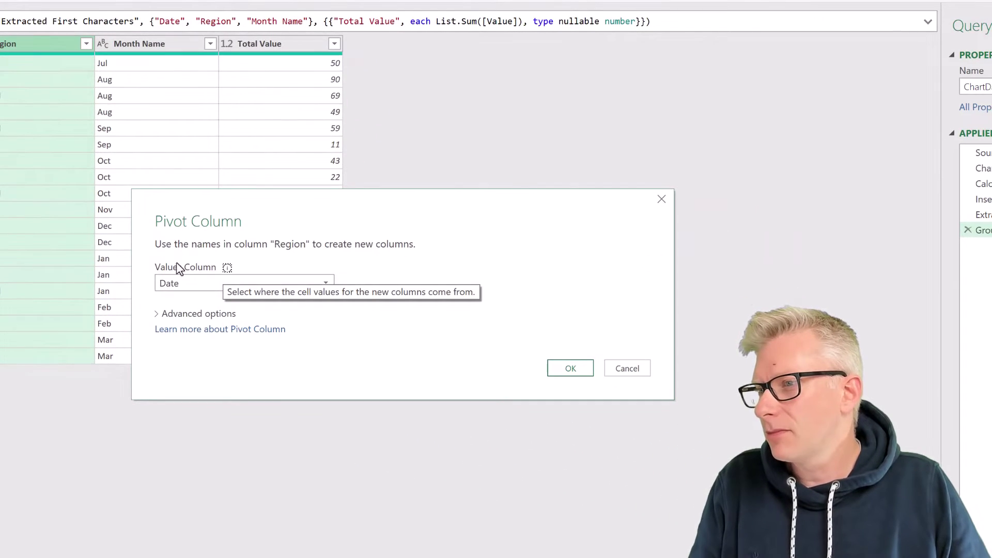
pyautogui.click(195, 284)
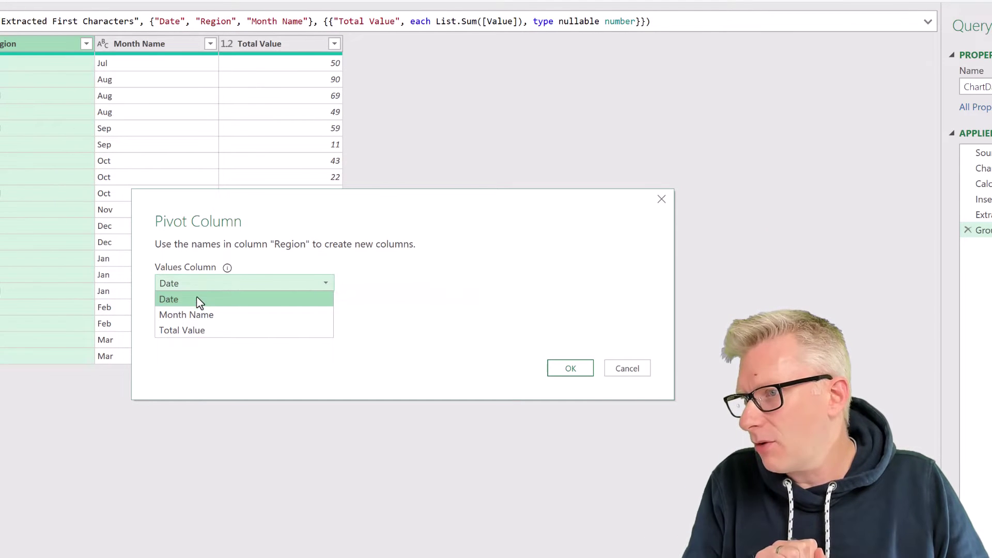
pyautogui.click(193, 331)
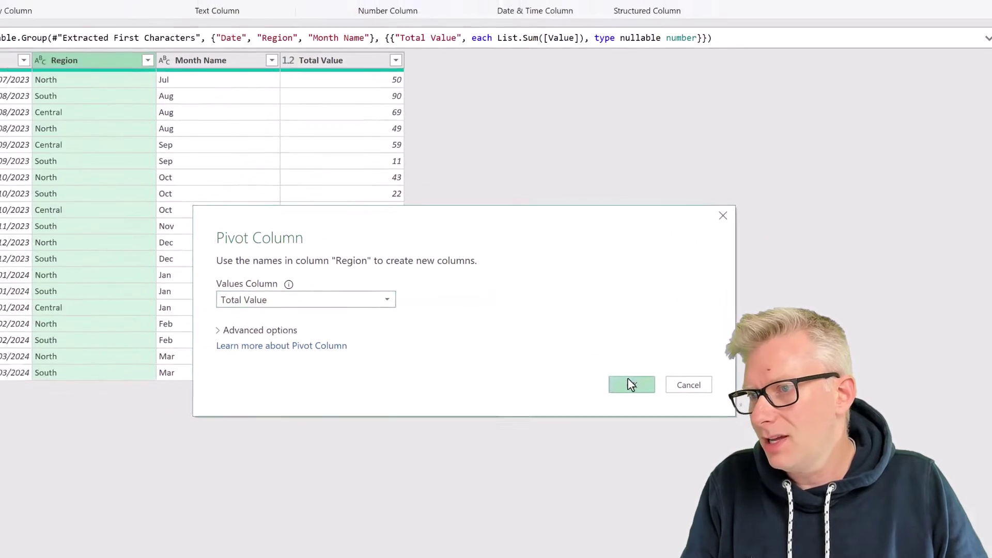
pyautogui.click(631, 384)
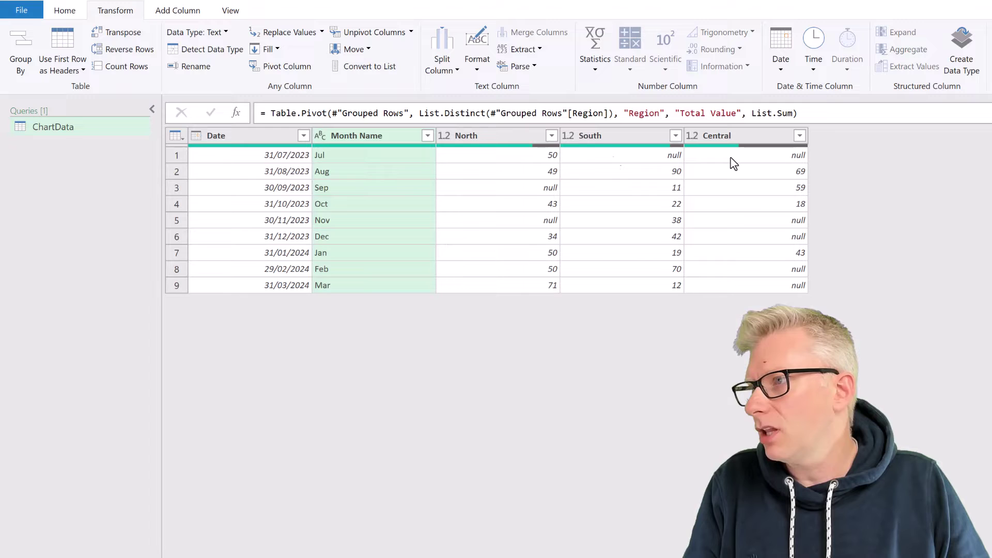
# - Sort the rows by Date ascending, then remove the Date column
pyautogui.click(247, 132)
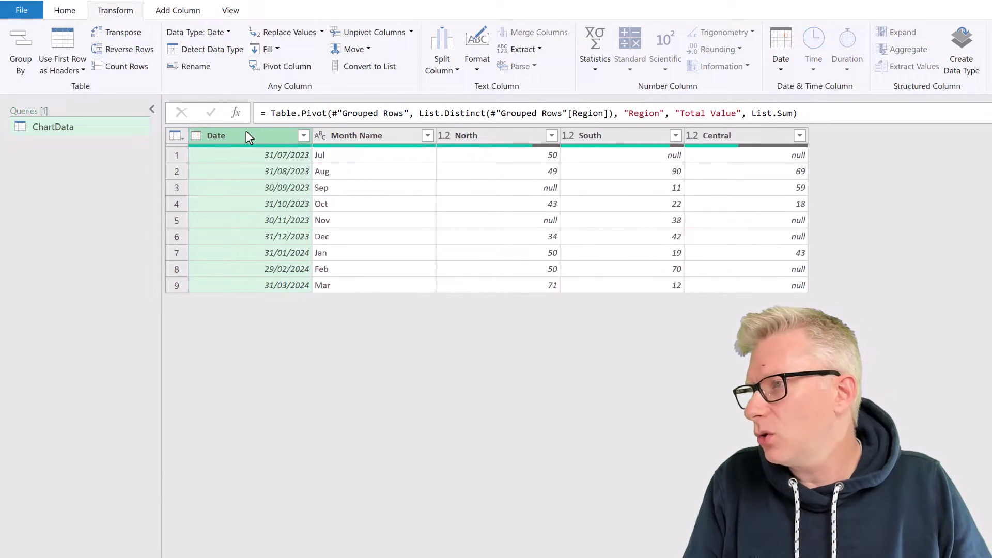
pyautogui.click(62, 13)
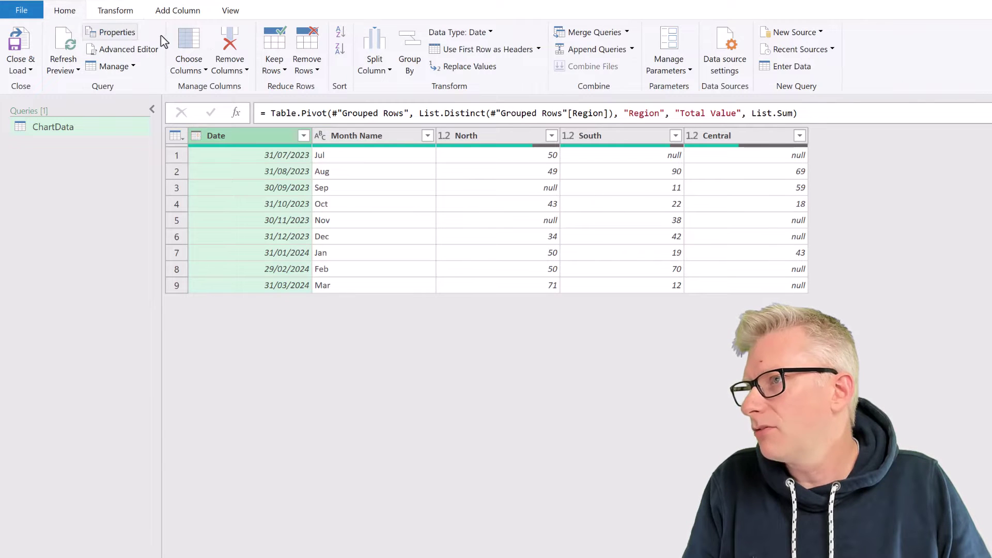
pyautogui.click(339, 32)
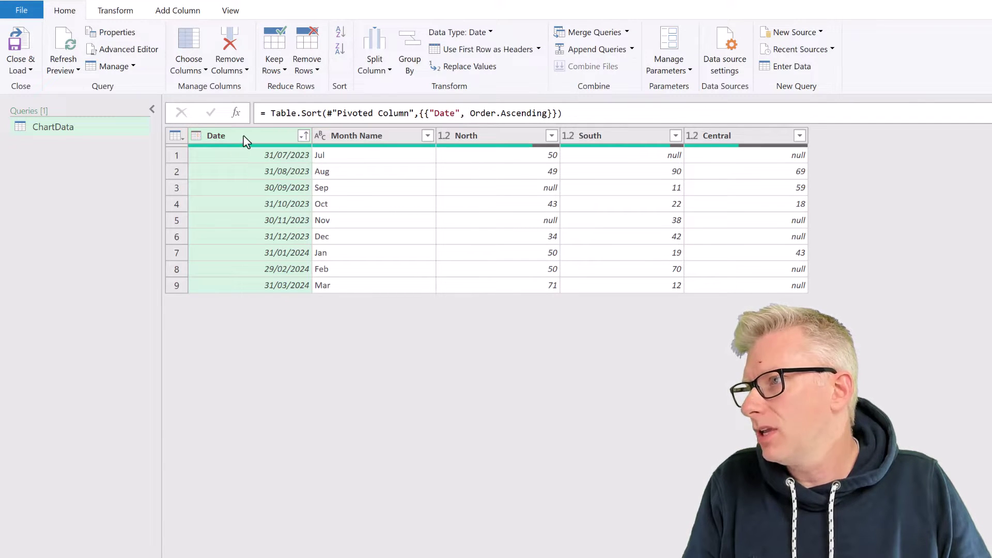
pyautogui.press('Delete')
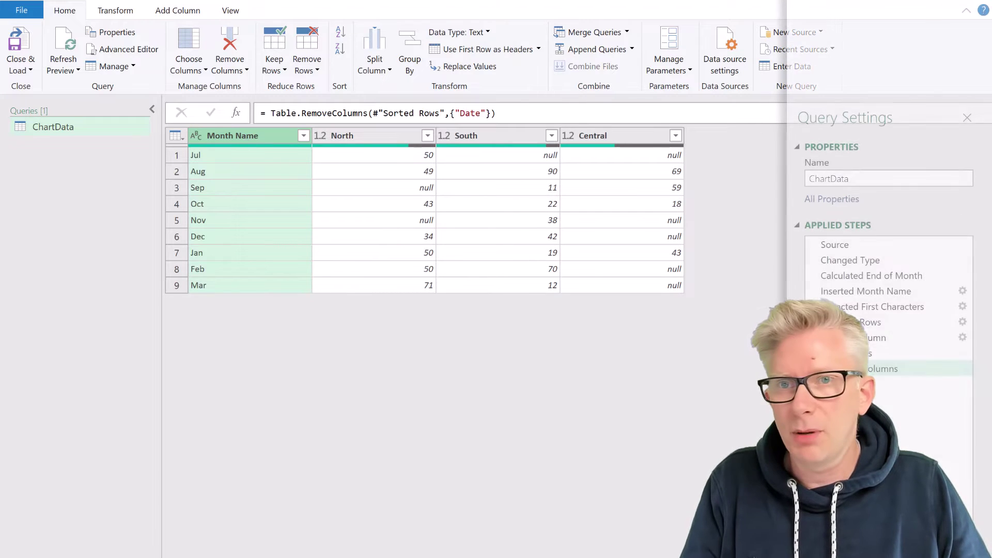
# - Rename the query to Example 1 and load it into the workbook
pyautogui.click(901, 178)
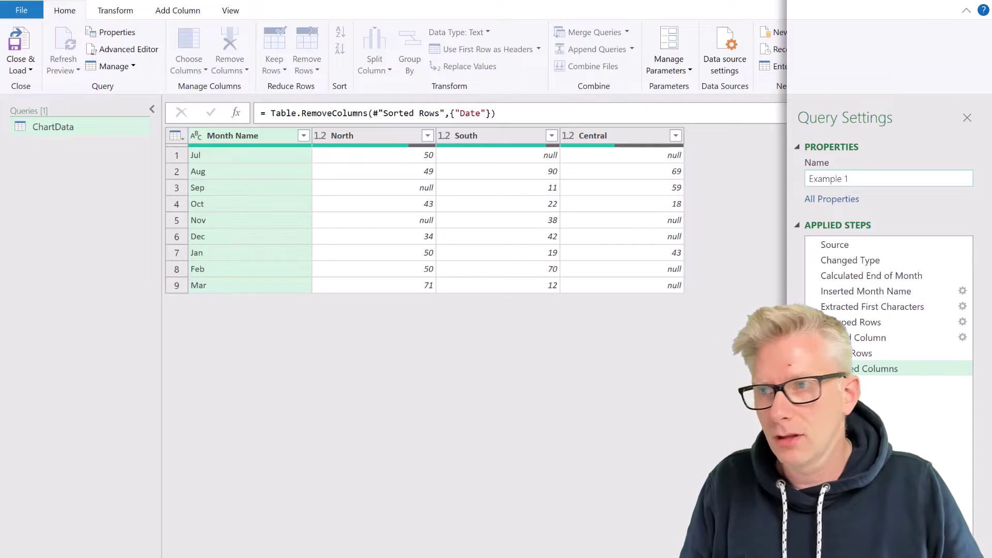
pyautogui.press('Return')
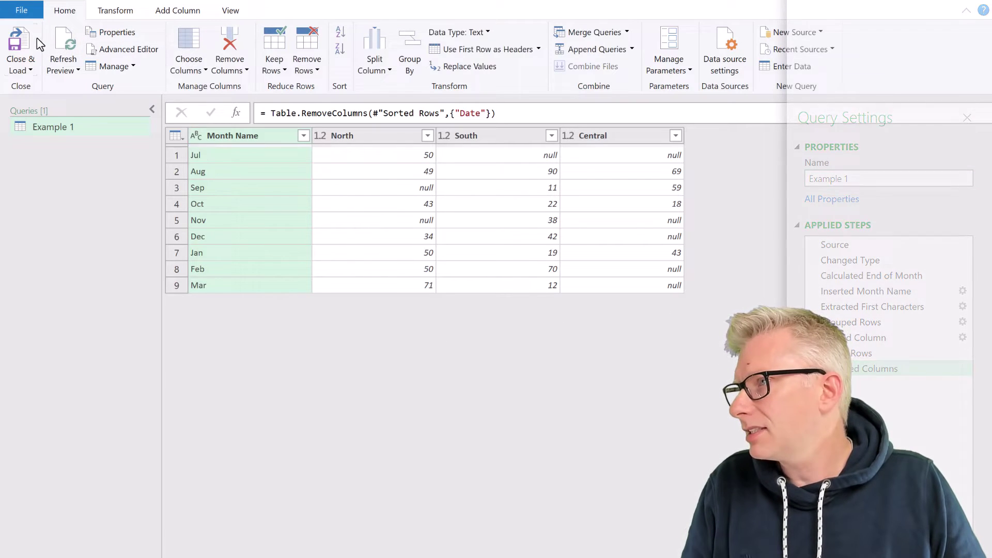
pyautogui.click(21, 44)
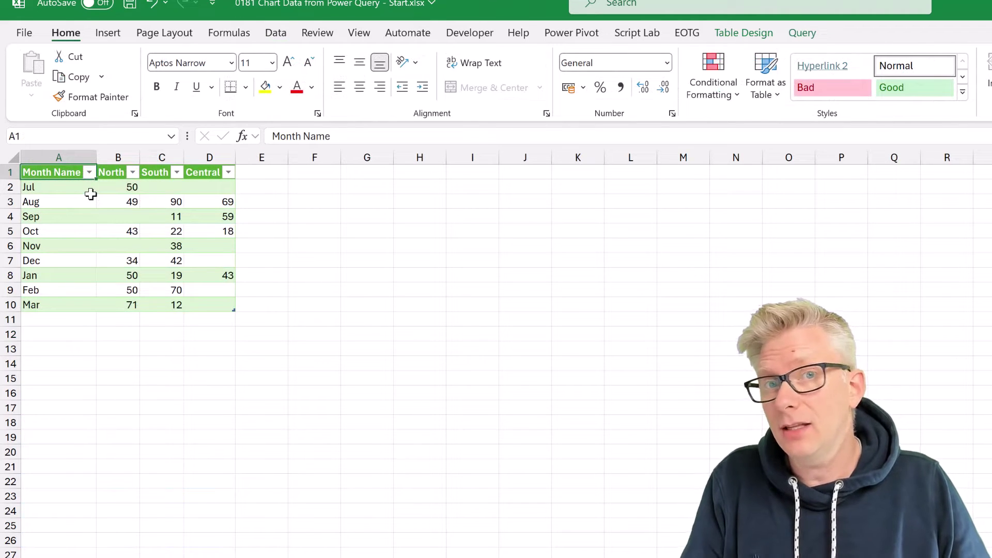
# - Chart A1:D10 as a 2-D stacked column chart, placed beside the table over F1:L16 and made taller
pyautogui.moveTo(49, 172); pyautogui.dragTo(206, 306)
pyautogui.click(110, 34)
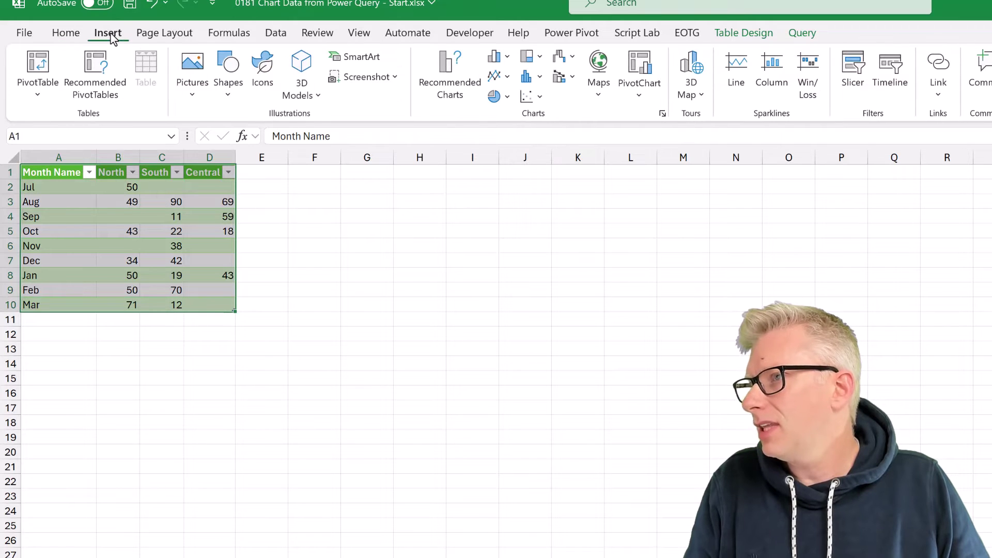
pyautogui.click(509, 58)
pyautogui.click(565, 123)
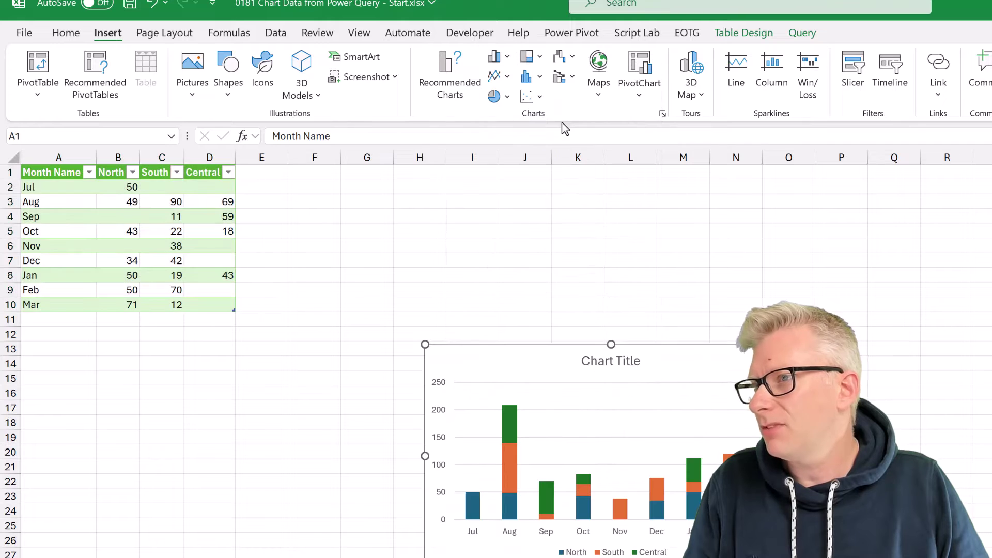
pyautogui.moveTo(503, 352); pyautogui.dragTo(364, 183)
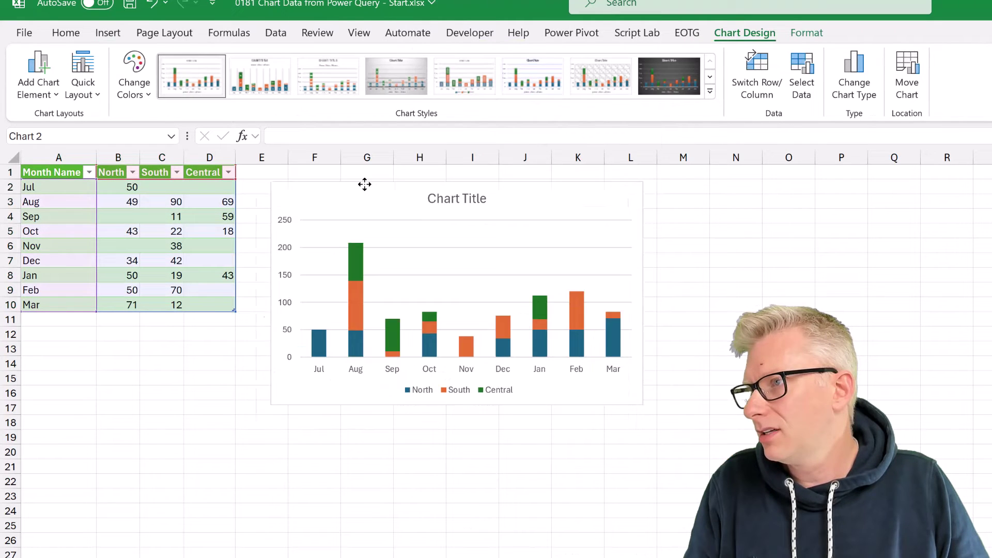
pyautogui.moveTo(469, 400); pyautogui.dragTo(464, 455)
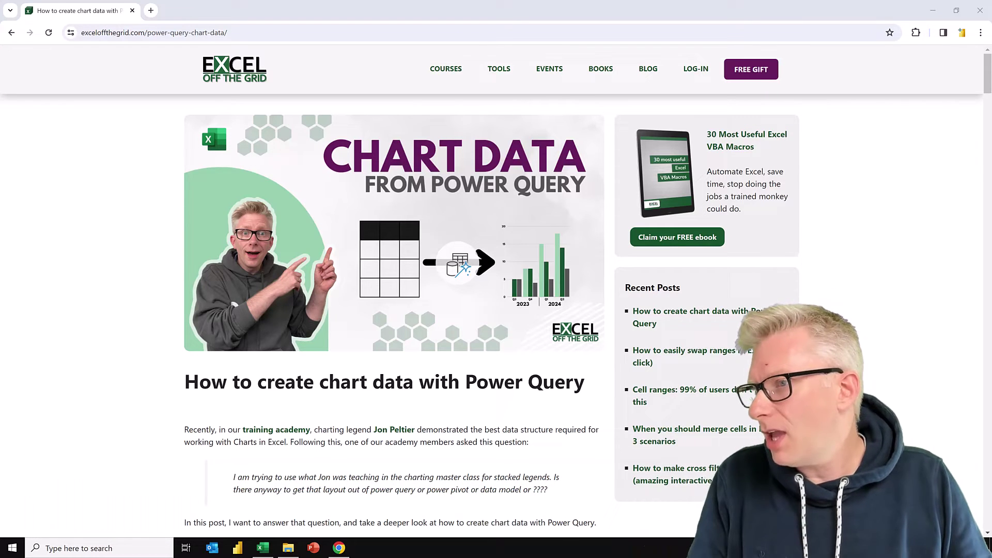
# - Scroll down the article and select the entire fxRepeatValueToNull function code block
pyautogui.scroll(-20, 186, 309)
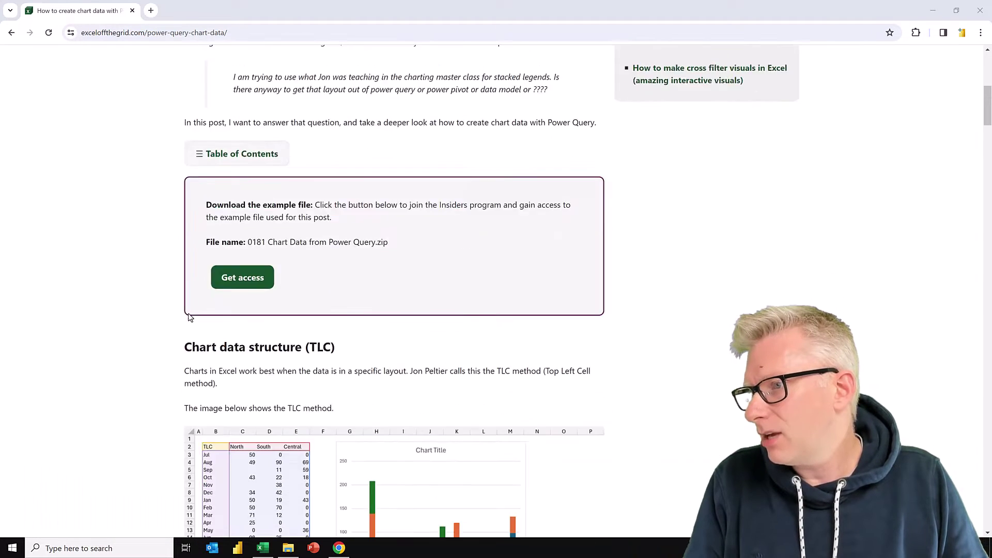
pyautogui.scroll(-20, 189, 313)
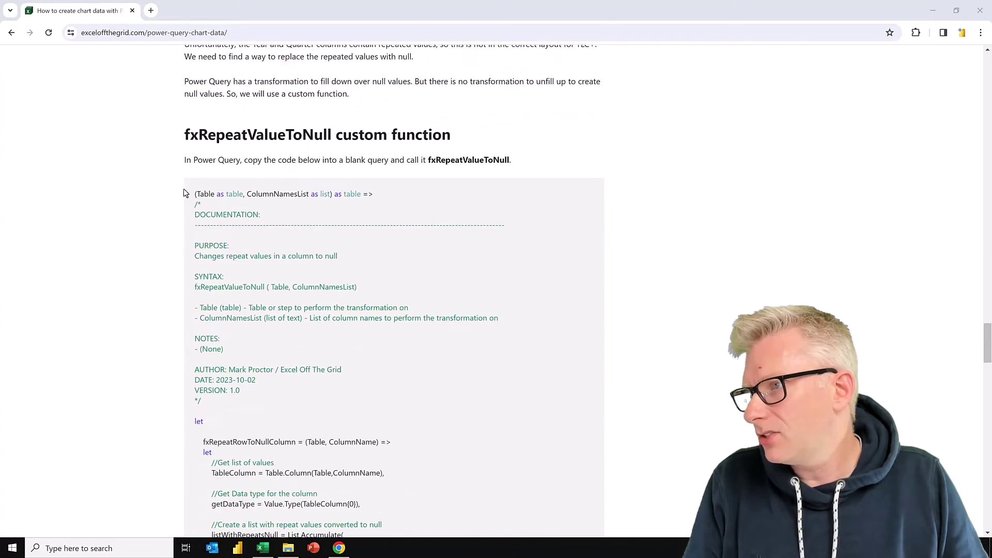
pyautogui.click(186, 138)
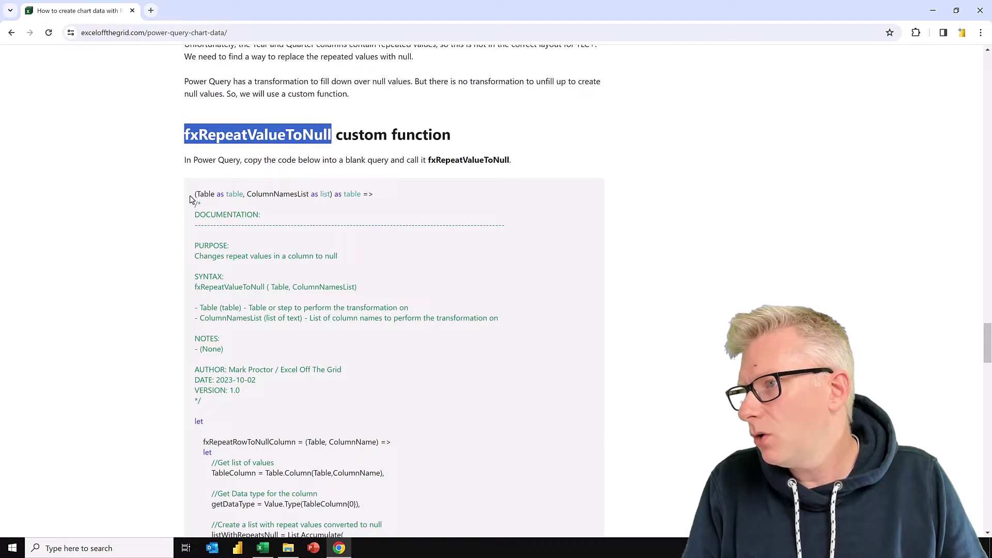
pyautogui.moveTo(195, 194); pyautogui.dragTo(284, 417)
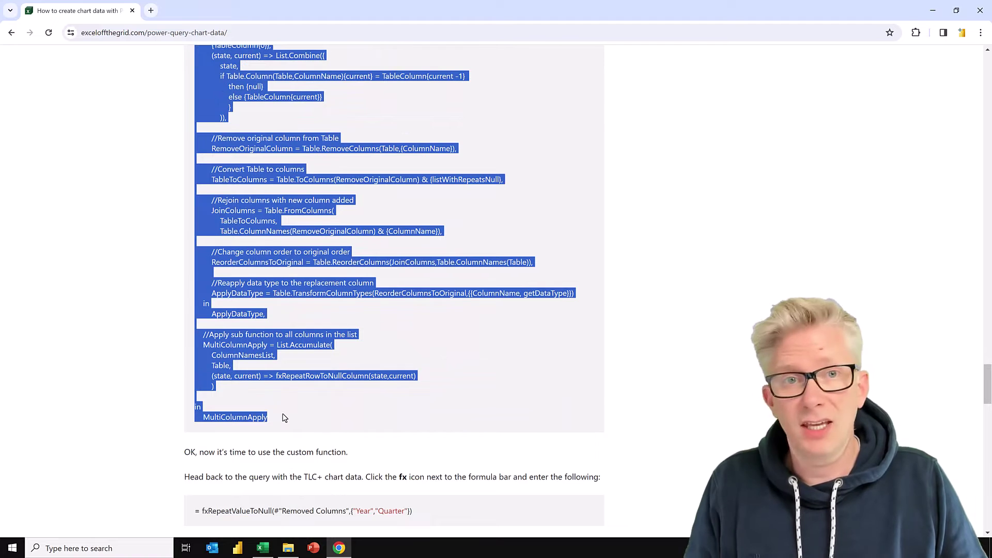
# - Back in Excel, open Example 1 in Power Query and add a new blank query
pyautogui.click(263, 547)
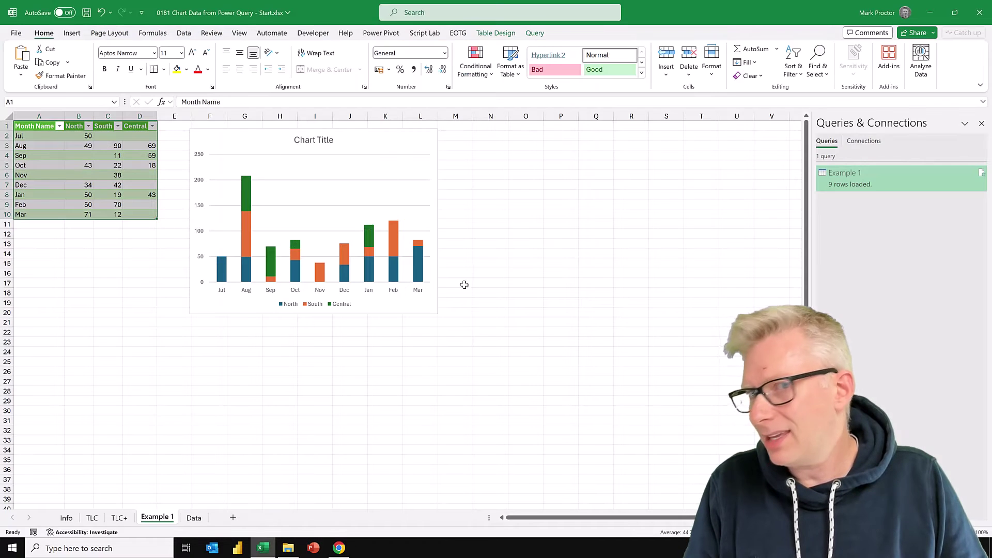
pyautogui.doubleClick(854, 185)
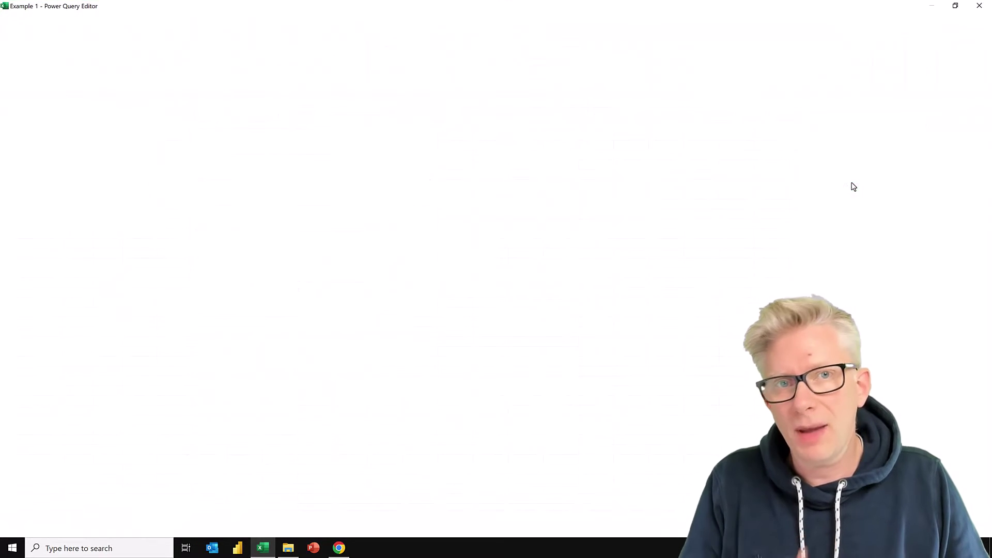
pyautogui.rightClick(93, 188)
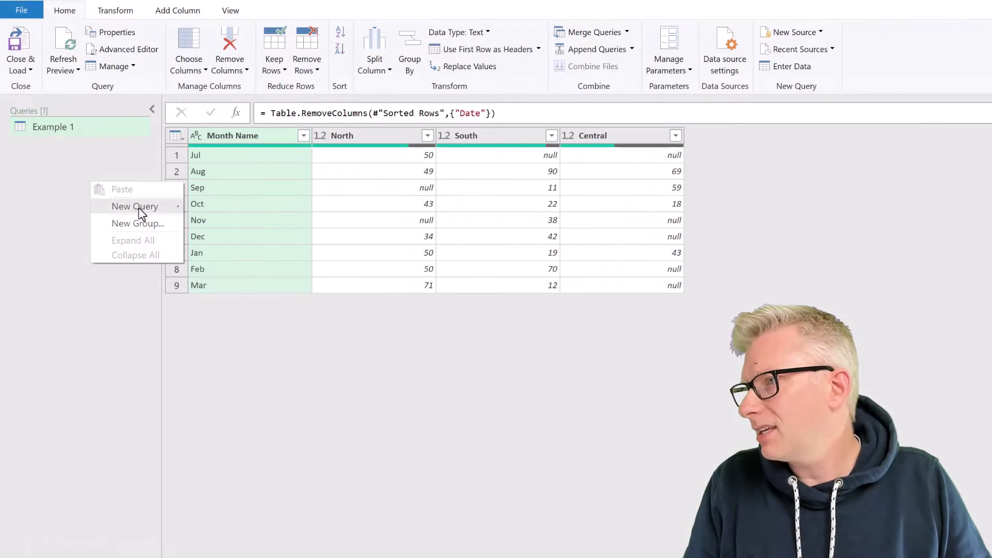
pyautogui.moveTo(138, 208)
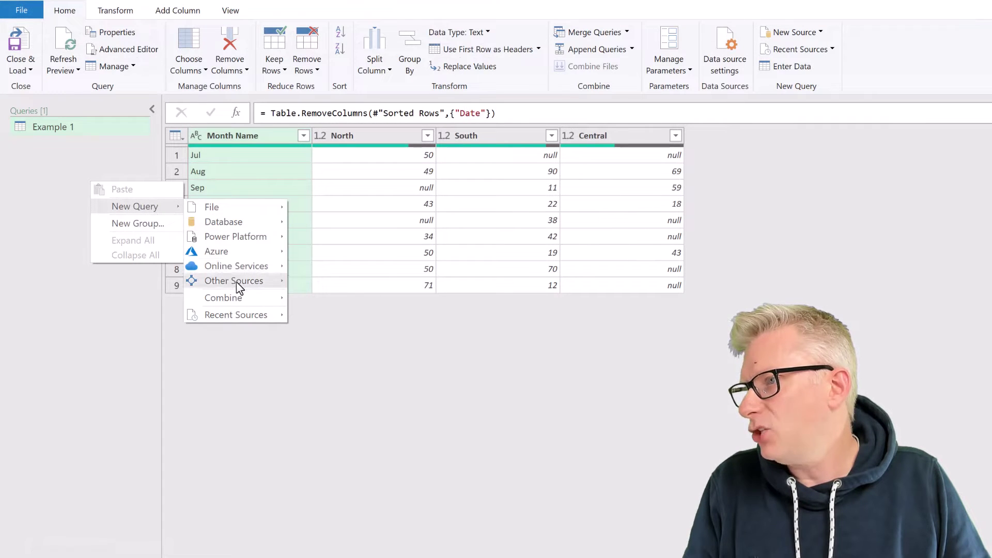
pyautogui.moveTo(236, 281)
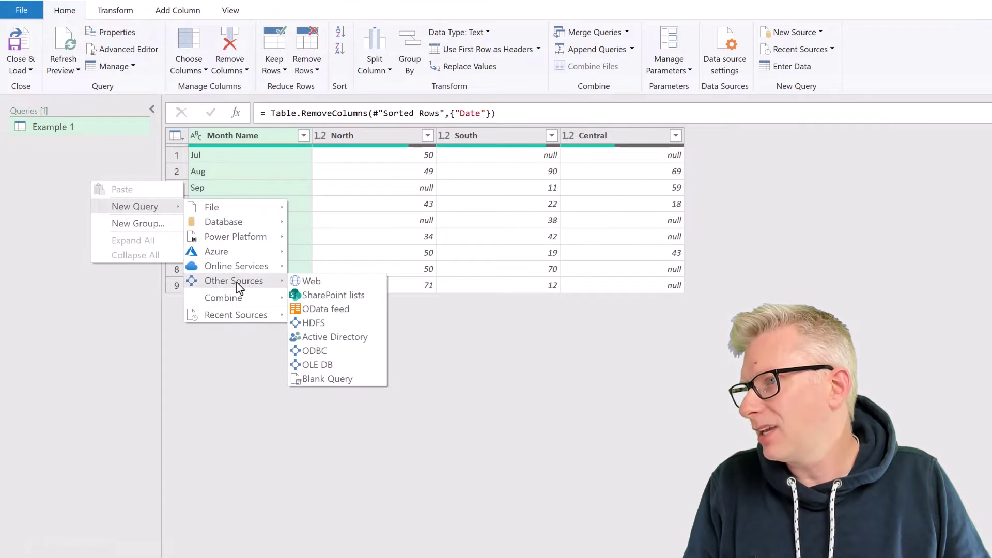
pyautogui.click(343, 380)
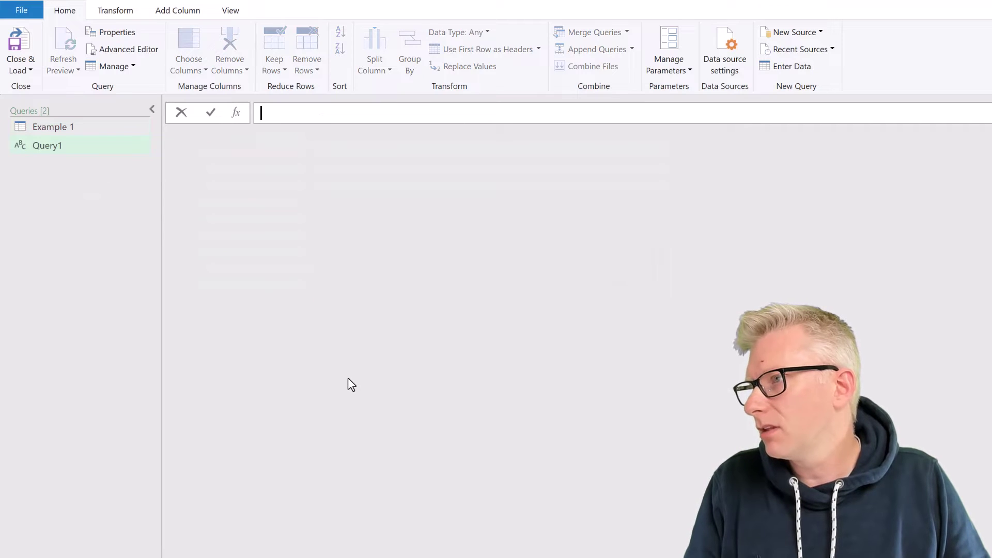
# - In the Advanced Editor, replace the blank query's default code with the copied fxRepeatValueToNull function
pyautogui.click(231, 11)
pyautogui.click(419, 52)
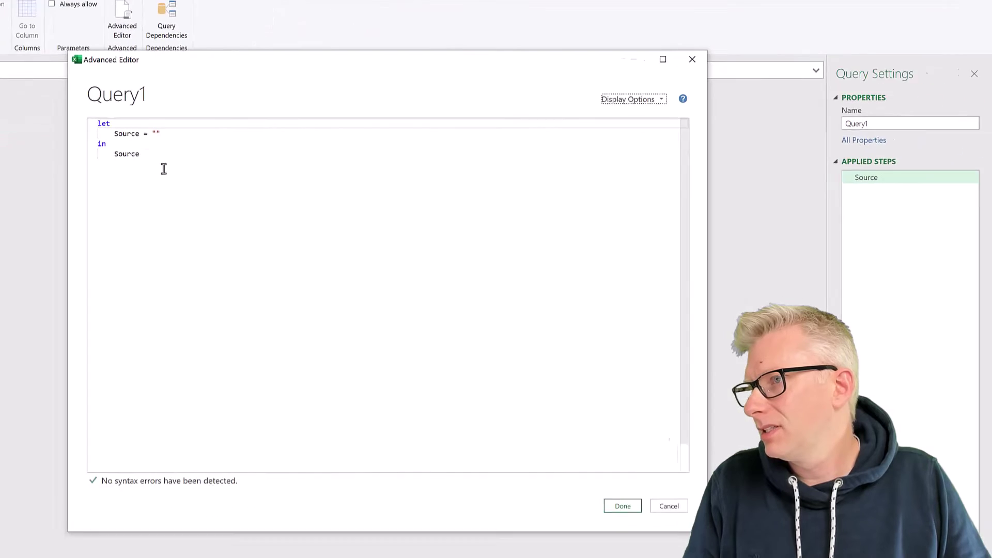
pyautogui.hotkey('ctrl', 'a')
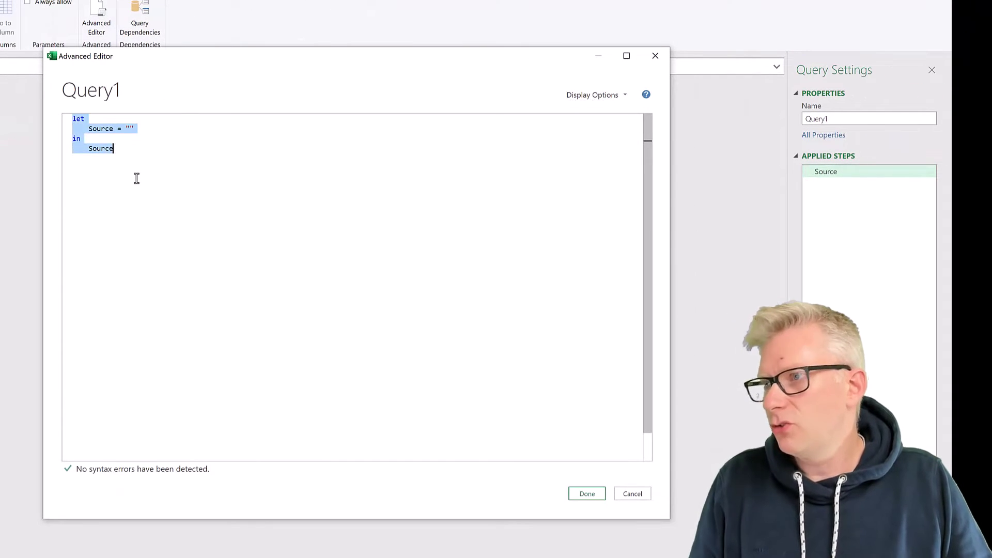
pyautogui.press('Delete')
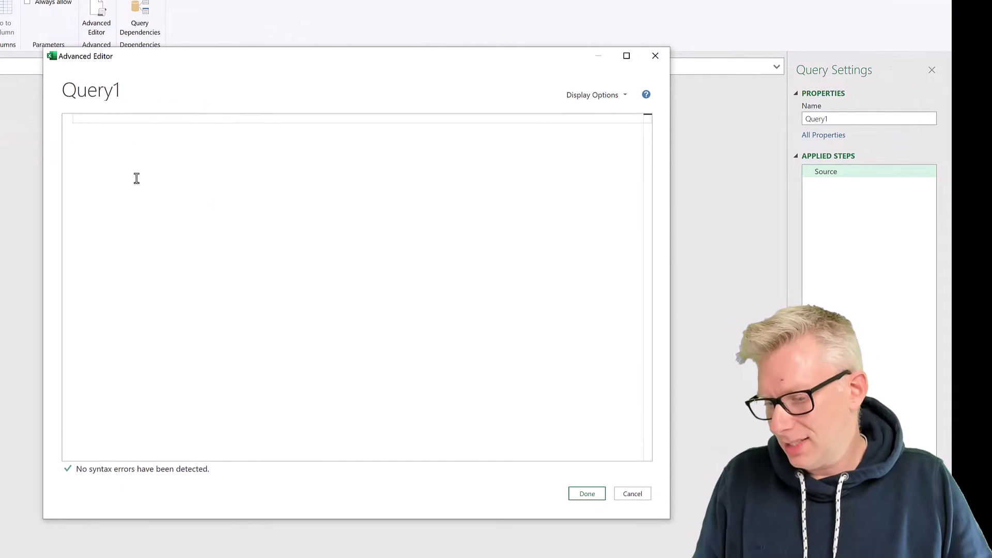
pyautogui.hotkey('ctrl', 'v')
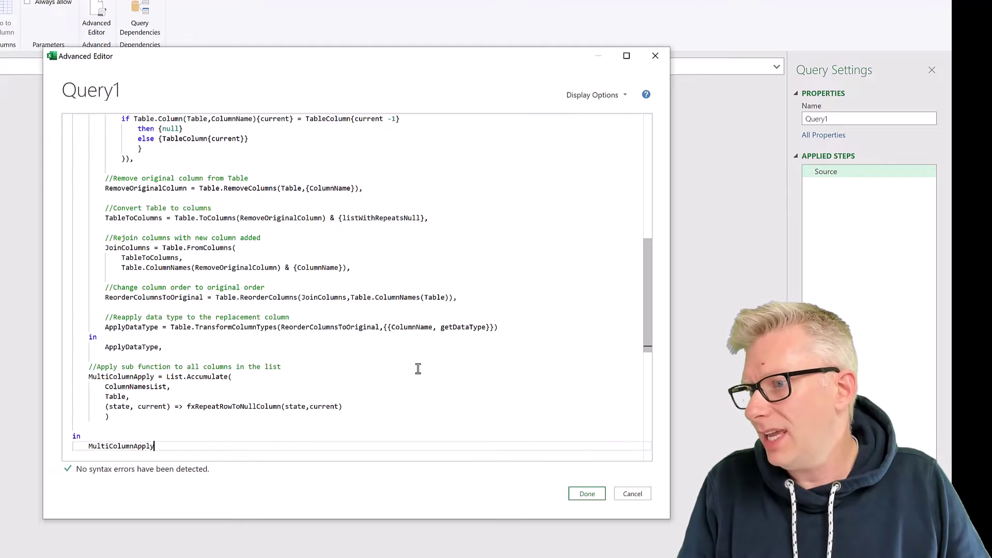
# - Save the function code and rename Query1 to fxRepeatValuesToNull
pyautogui.click(586, 492)
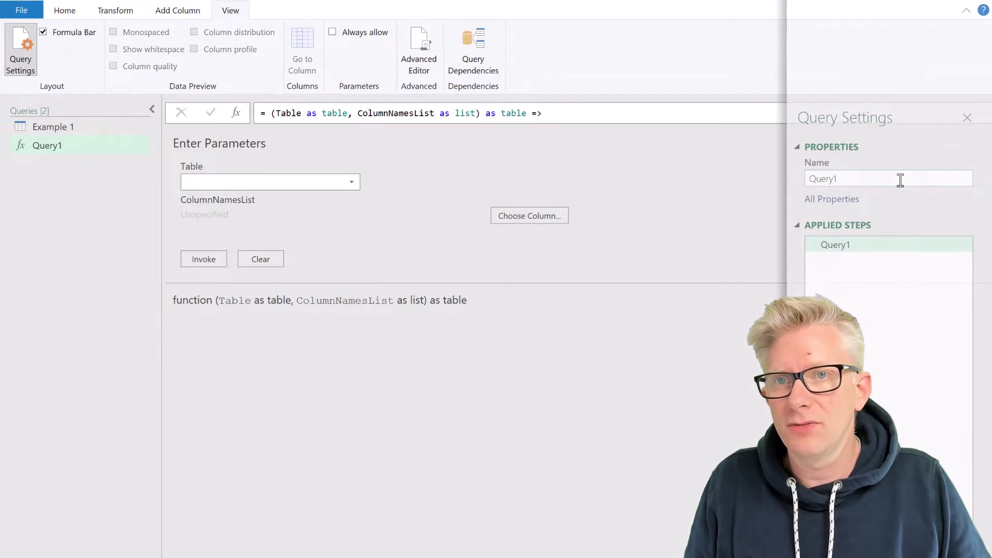
pyautogui.moveTo(899, 179); pyautogui.dragTo(812, 178)
pyautogui.write('fx')
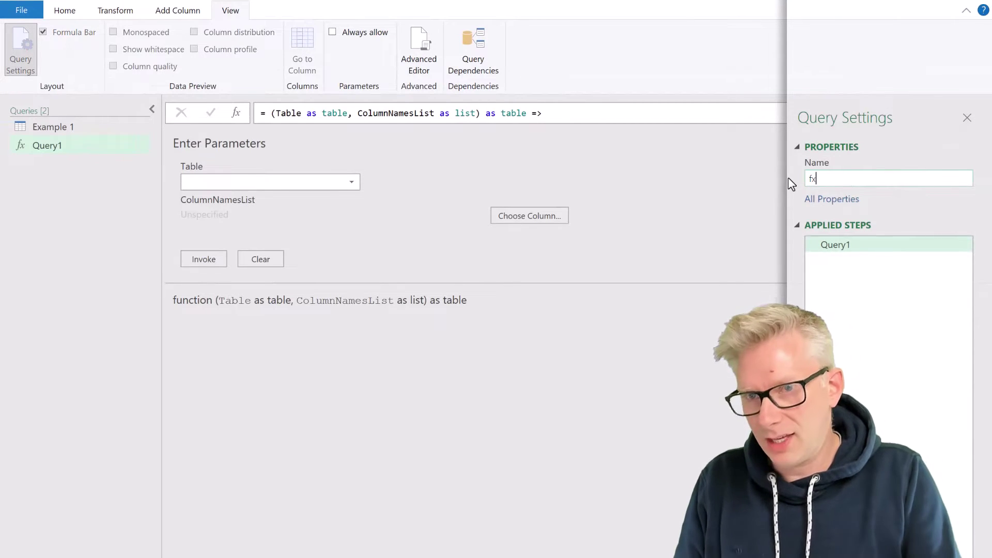
pyautogui.write('Repea')
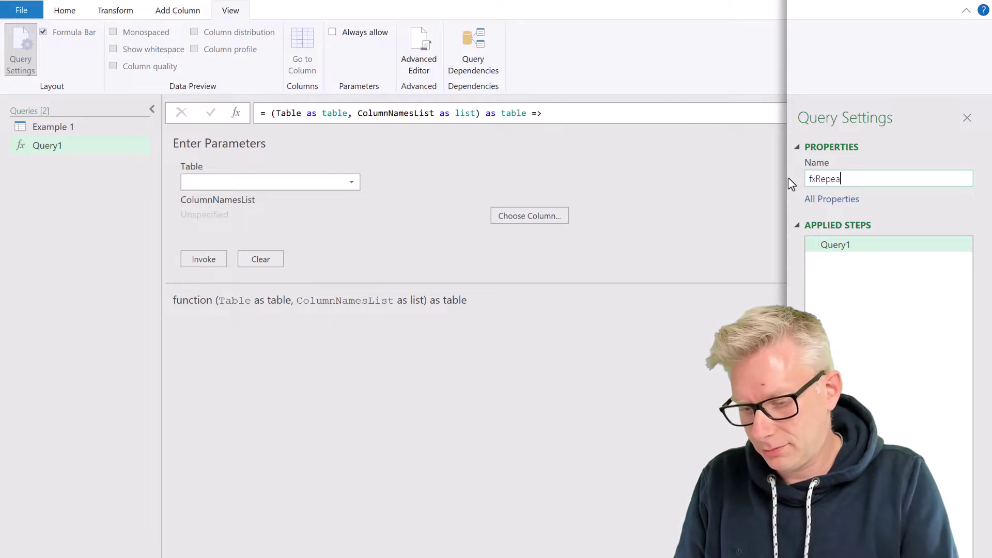
pyautogui.write('tValuesToNull')
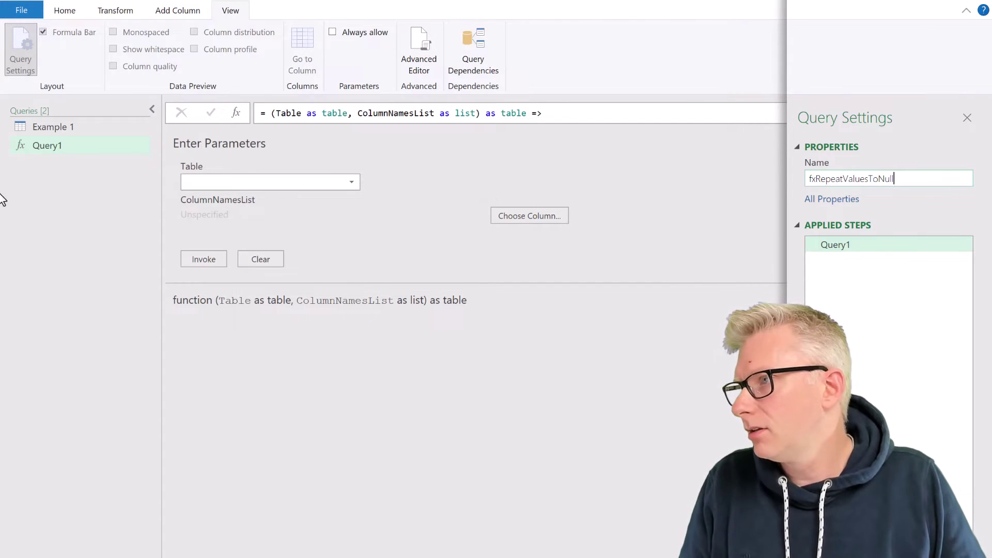
pyautogui.click(91, 214)
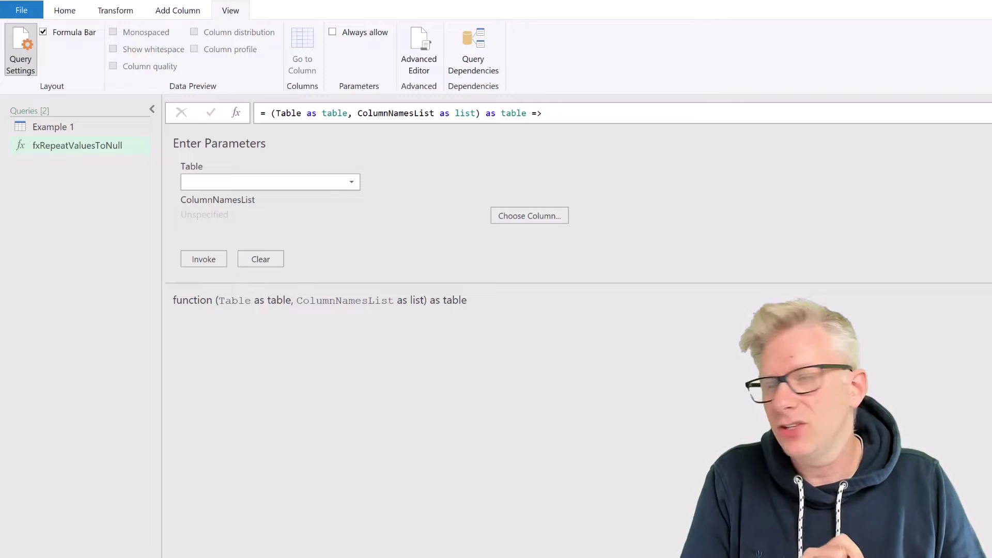
# - Duplicate the Example 1 query and name the copy Example 2
pyautogui.click(50, 129)
pyautogui.rightClick(51, 129)
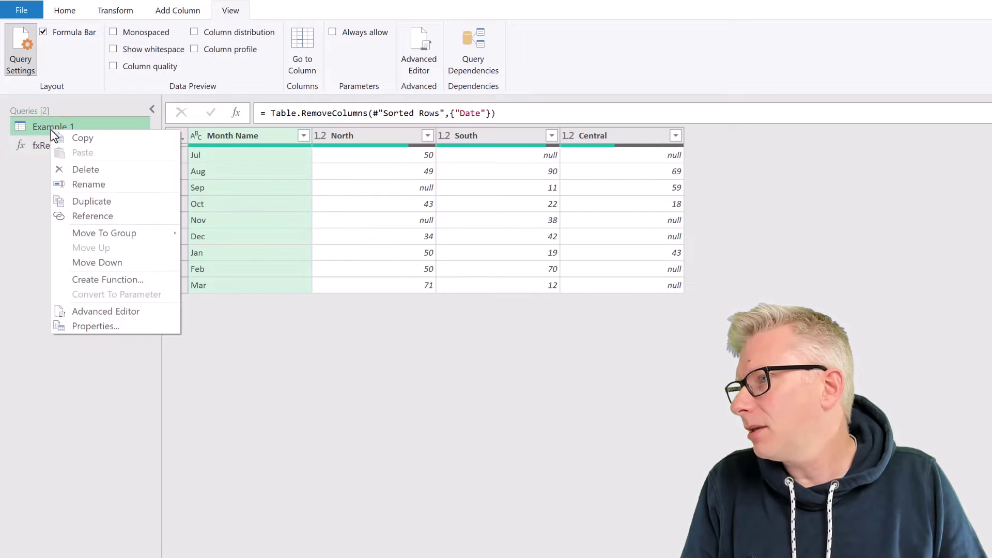
pyautogui.click(85, 201)
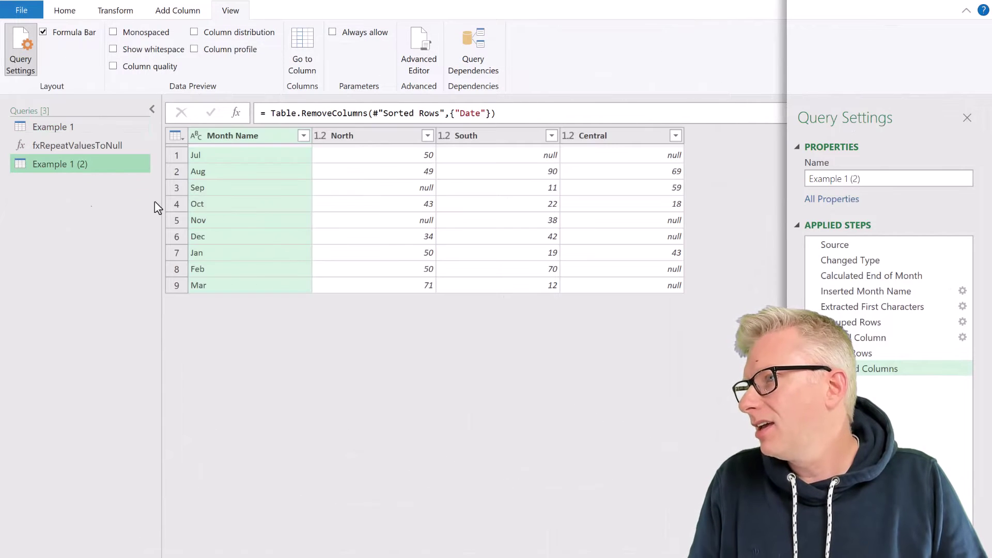
pyautogui.click(873, 180)
pyautogui.moveTo(873, 179); pyautogui.dragTo(848, 185)
pyautogui.write('2')
pyautogui.press('Return')
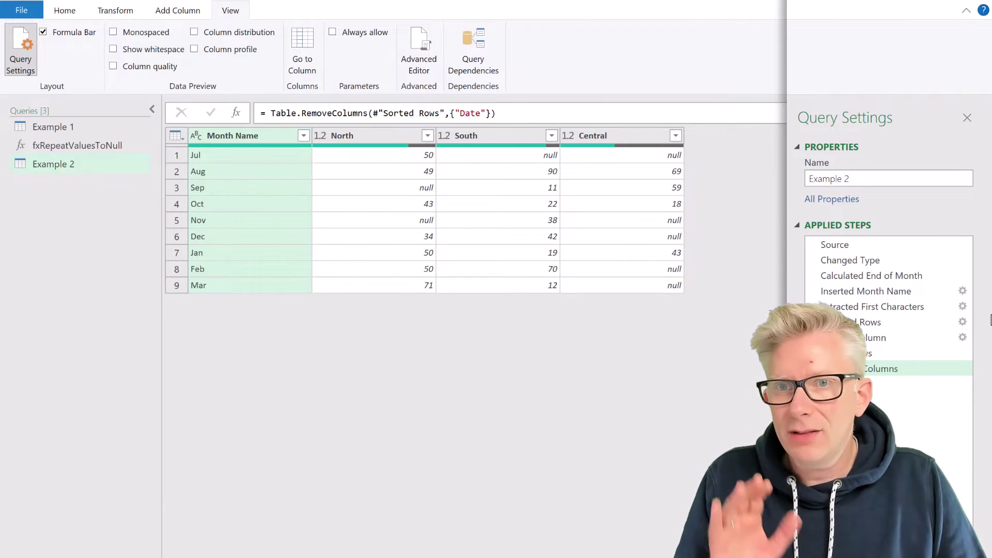
# - At the Extracted First Characters step, insert a Quarter of Year column from Date
pyautogui.click(872, 309)
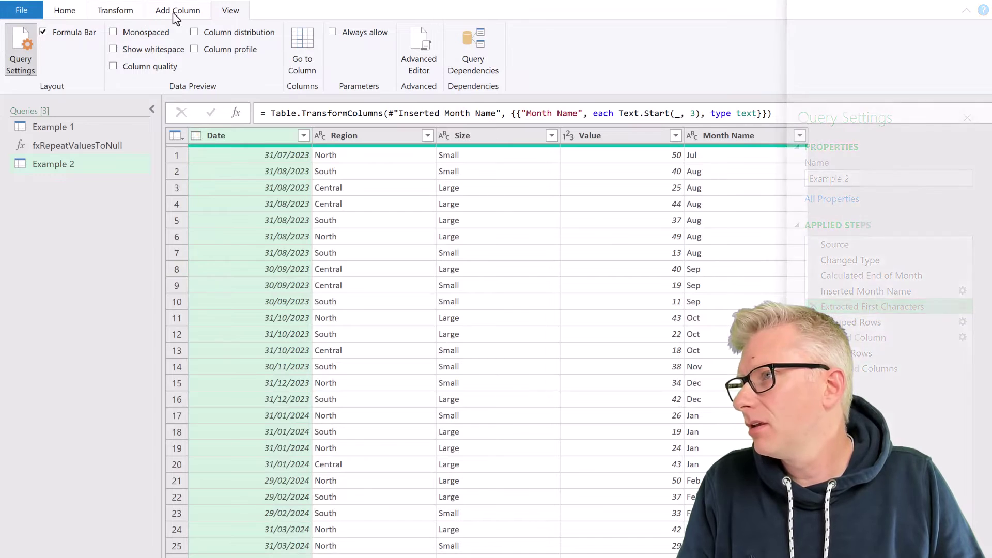
pyautogui.click(178, 12)
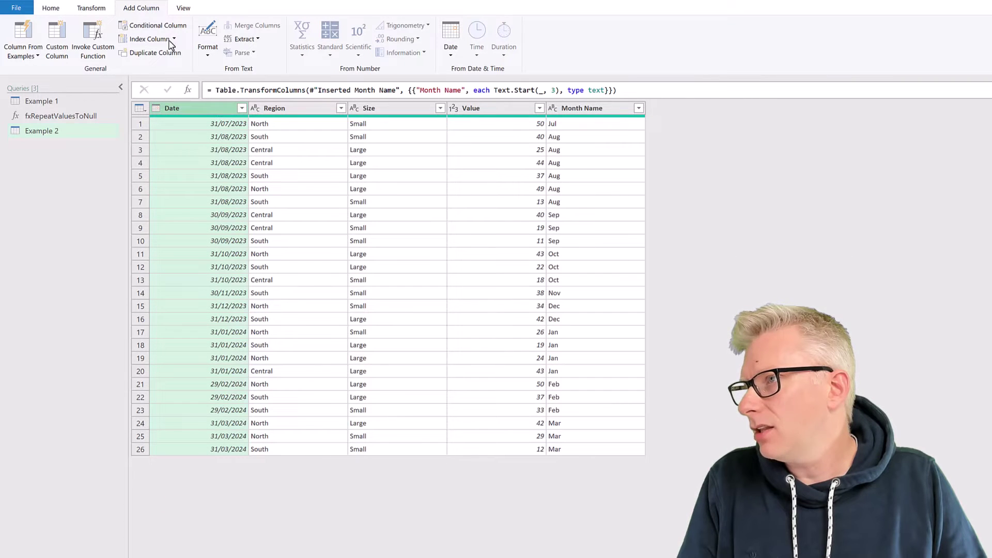
pyautogui.click(451, 55)
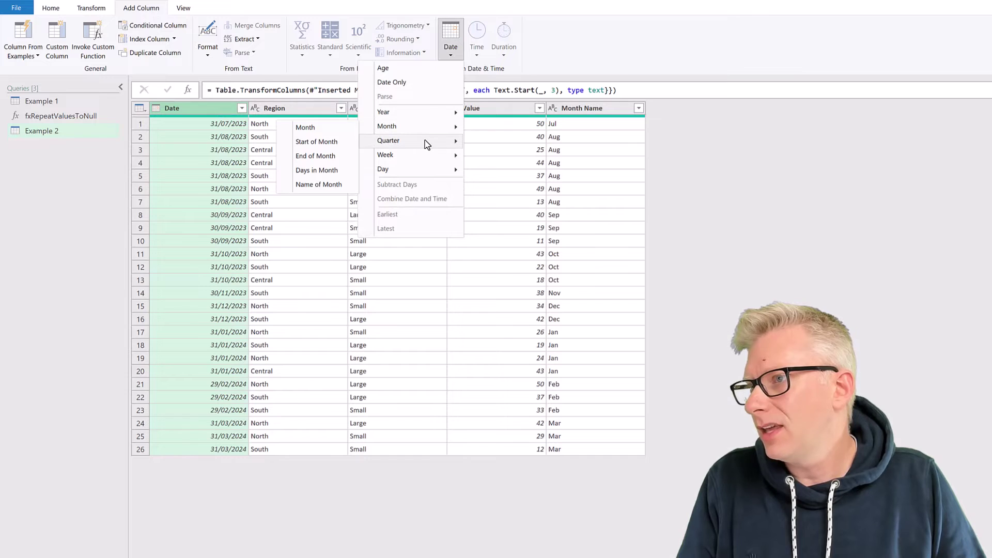
pyautogui.moveTo(425, 143)
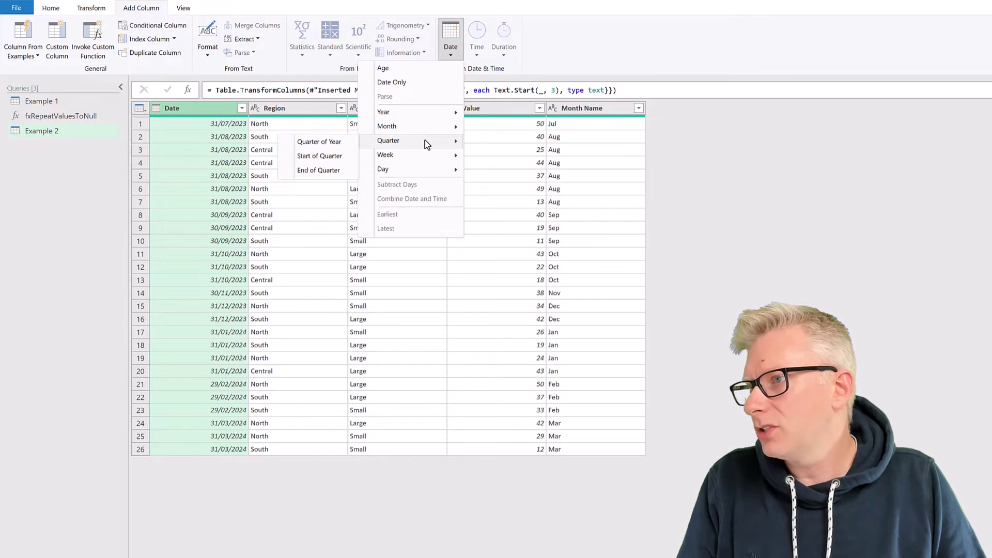
pyautogui.click(336, 144)
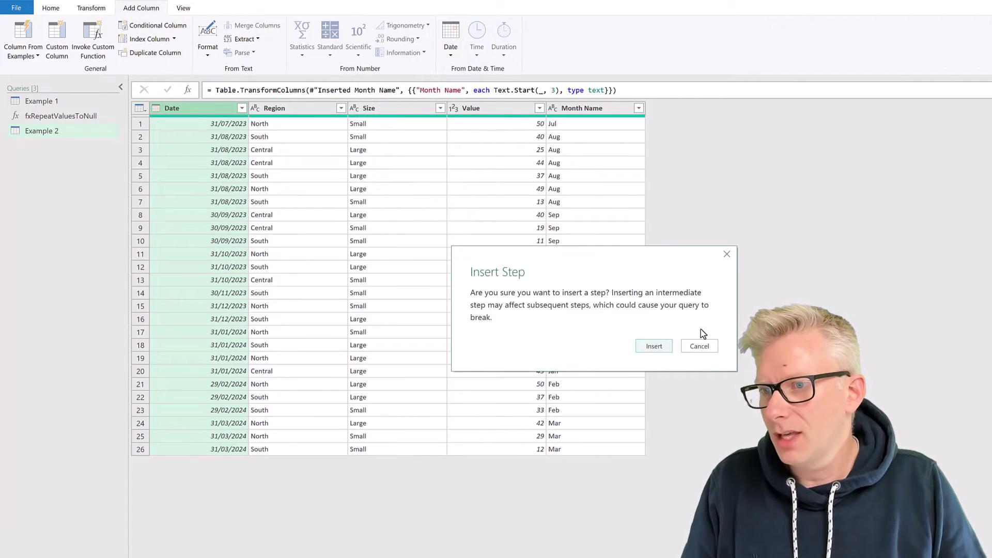
pyautogui.click(651, 352)
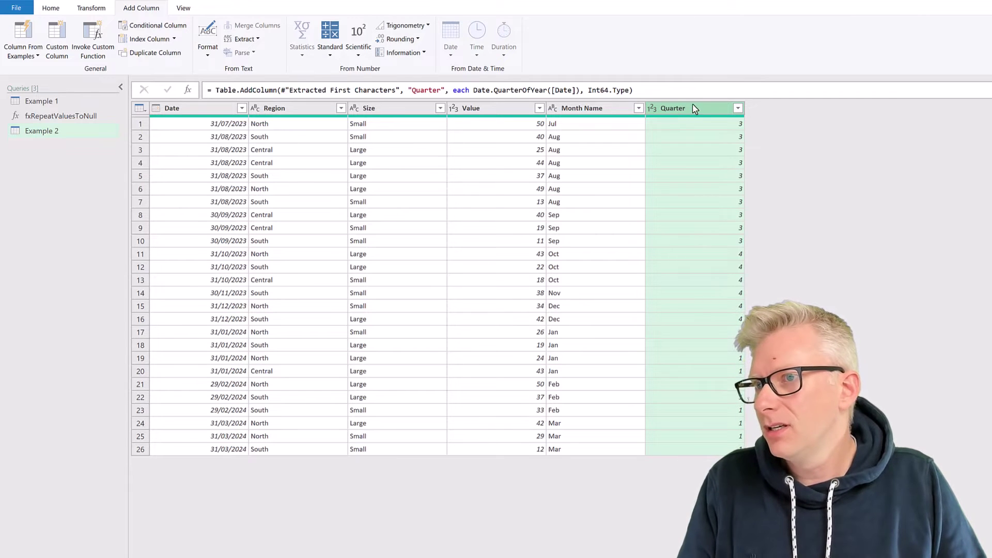
# - Add the prefix 'Q' to the Quarter column values
pyautogui.click(98, 9)
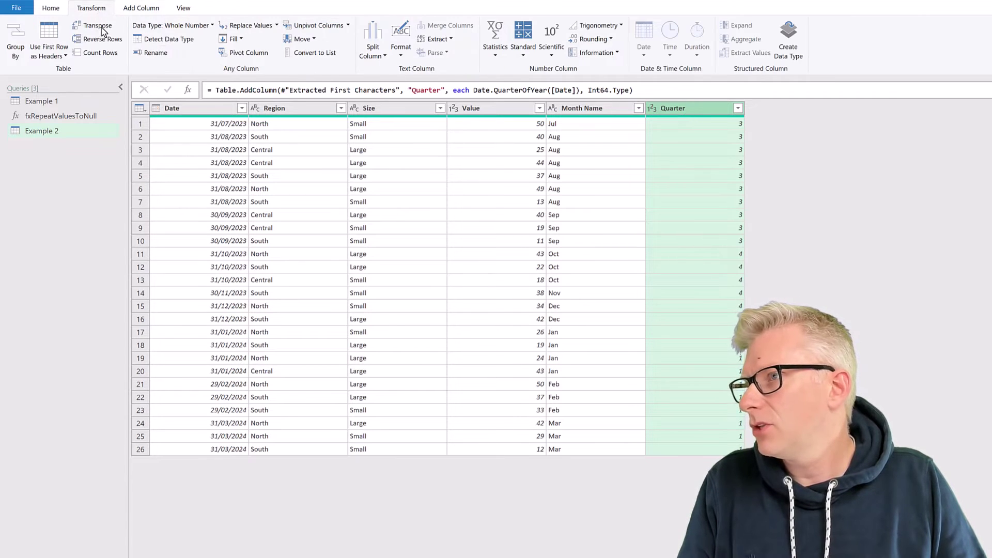
pyautogui.click(408, 58)
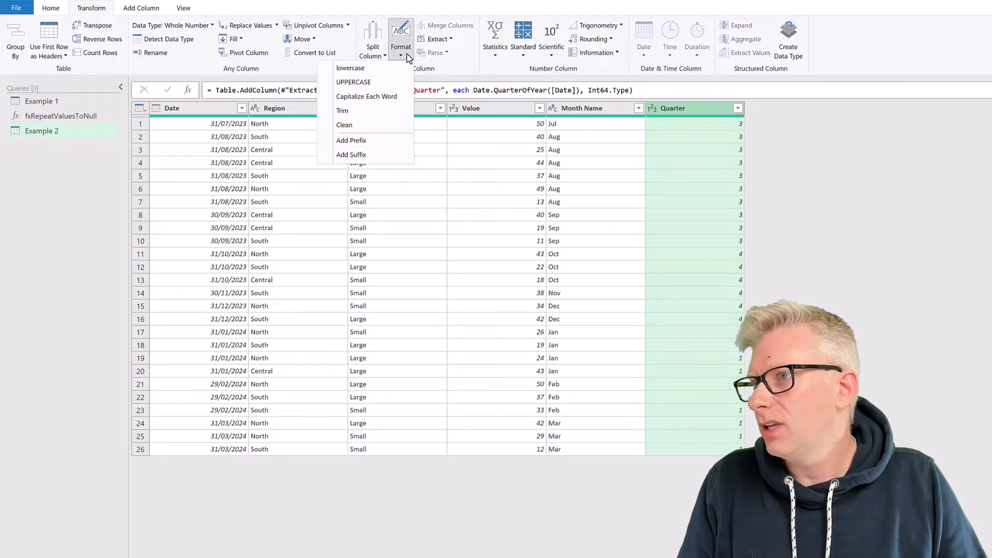
pyautogui.click(372, 146)
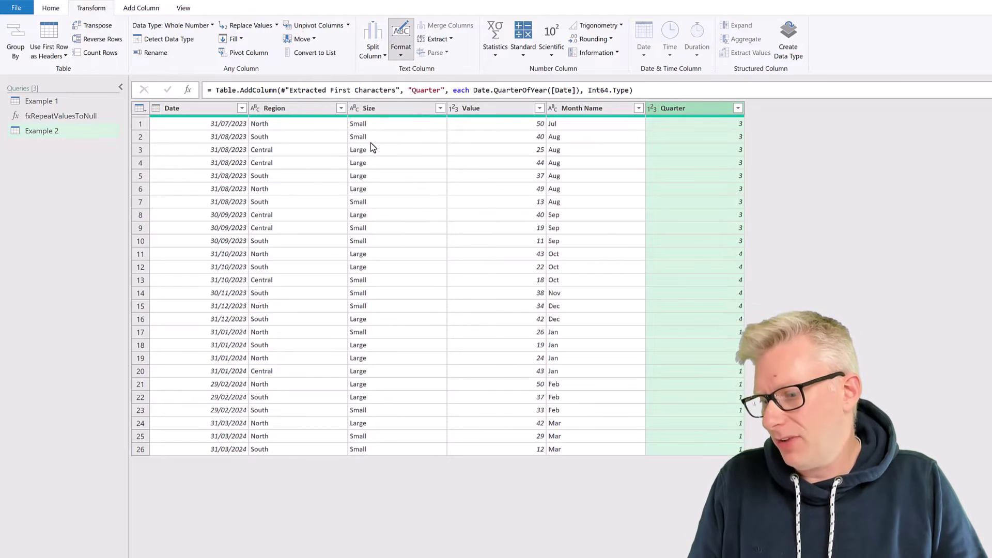
pyautogui.click(654, 346)
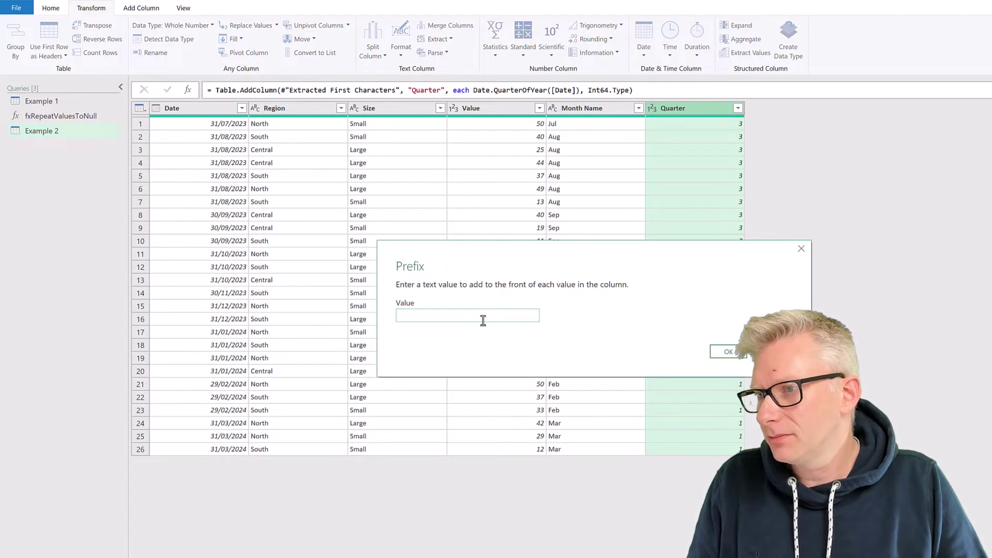
pyautogui.click(729, 352)
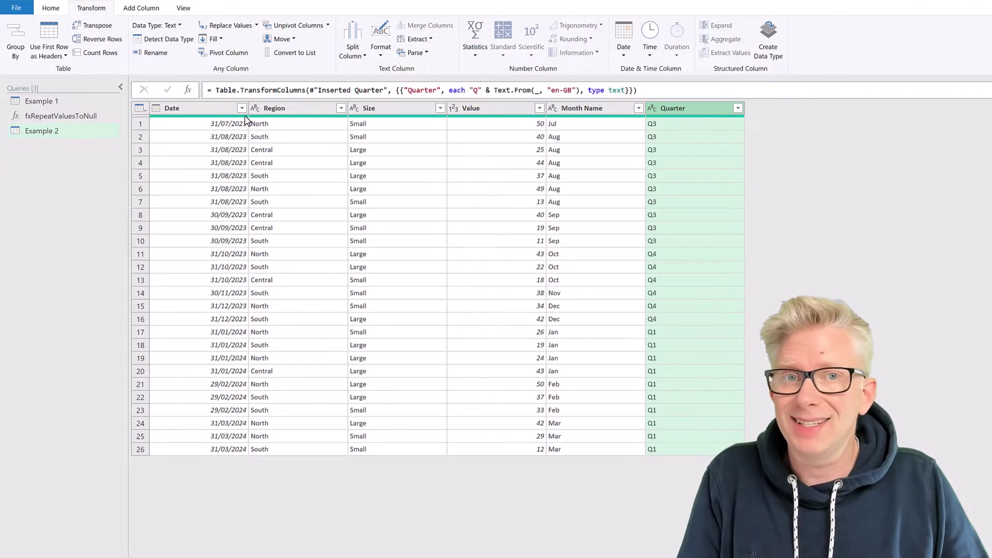
# - Insert a Year column derived from the Date column into Example 2
pyautogui.click(220, 110)
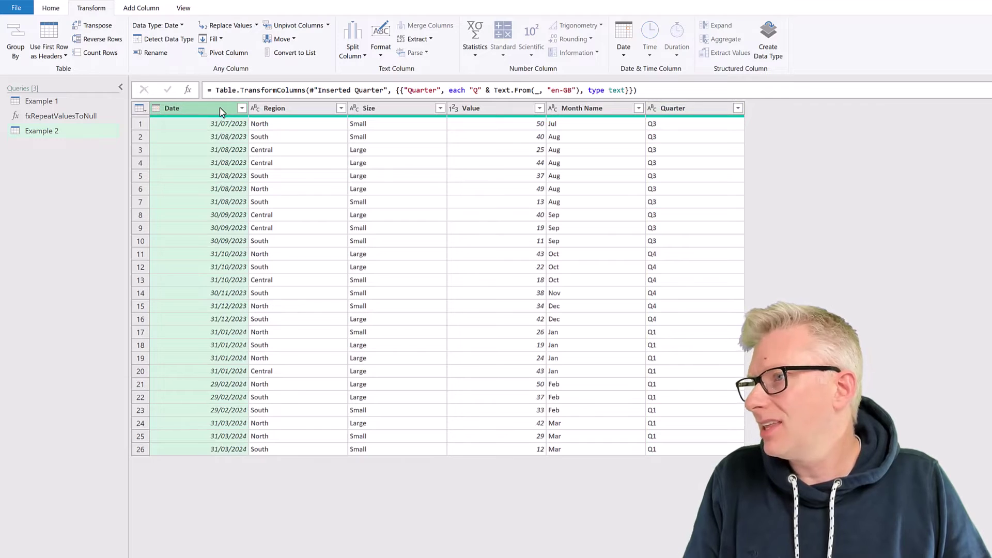
pyautogui.click(152, 11)
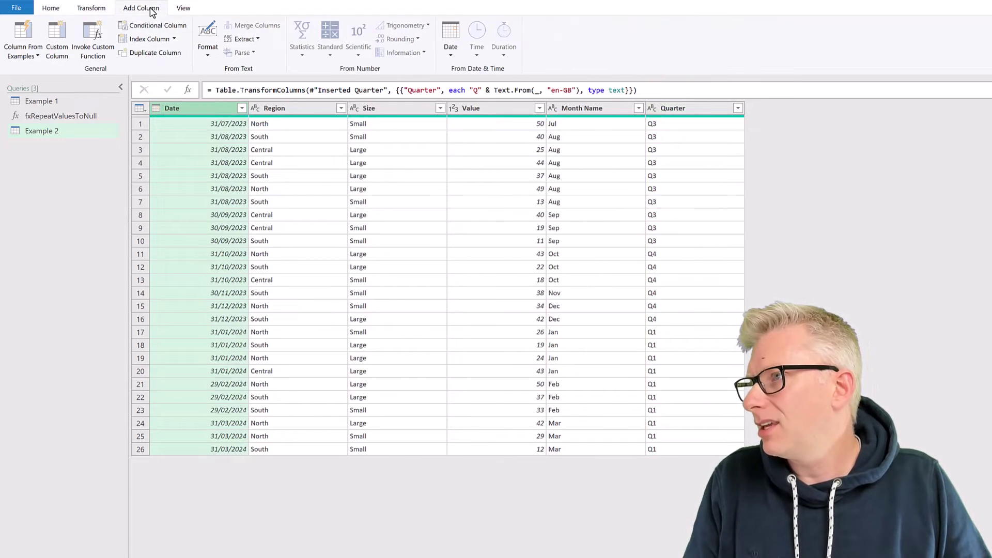
pyautogui.click(451, 58)
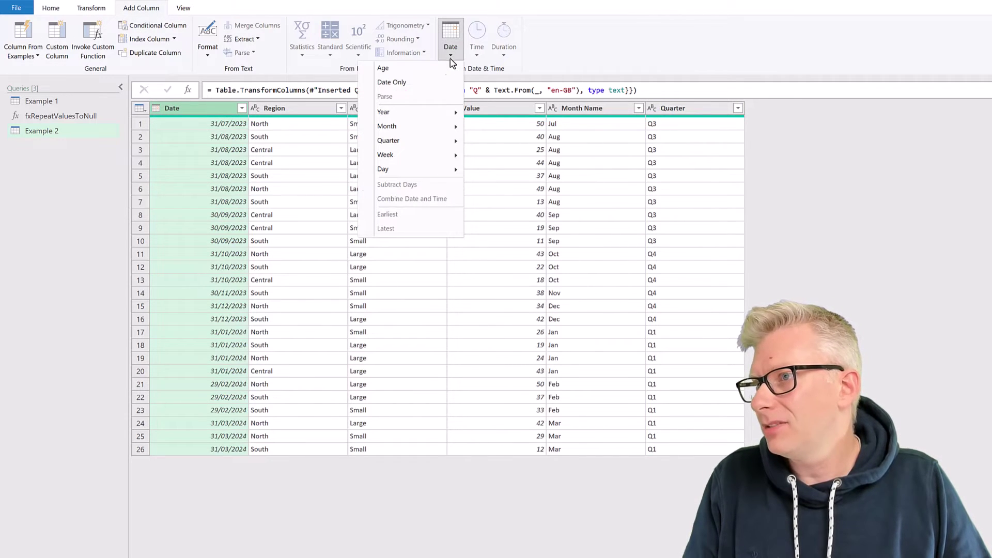
pyautogui.moveTo(429, 122)
pyautogui.click(346, 114)
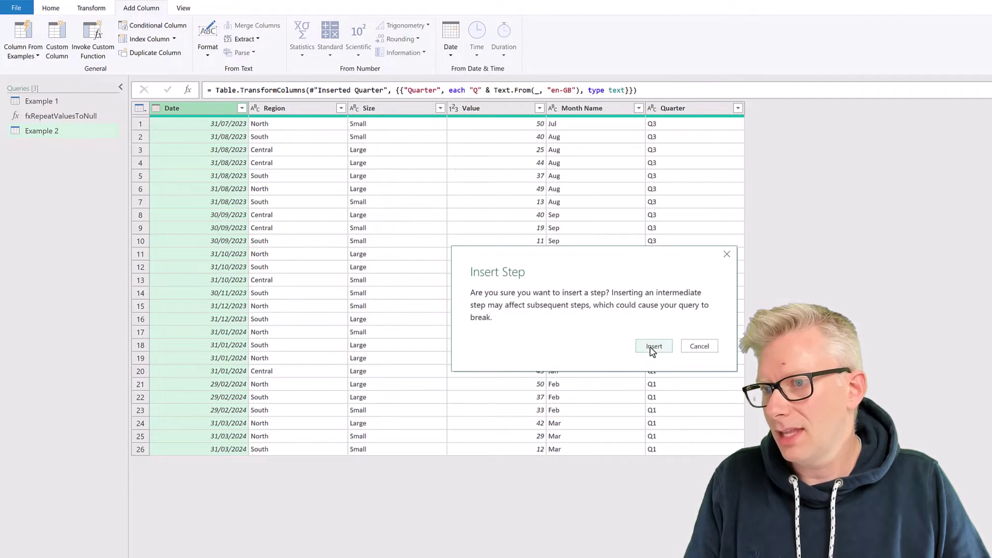
pyautogui.click(653, 347)
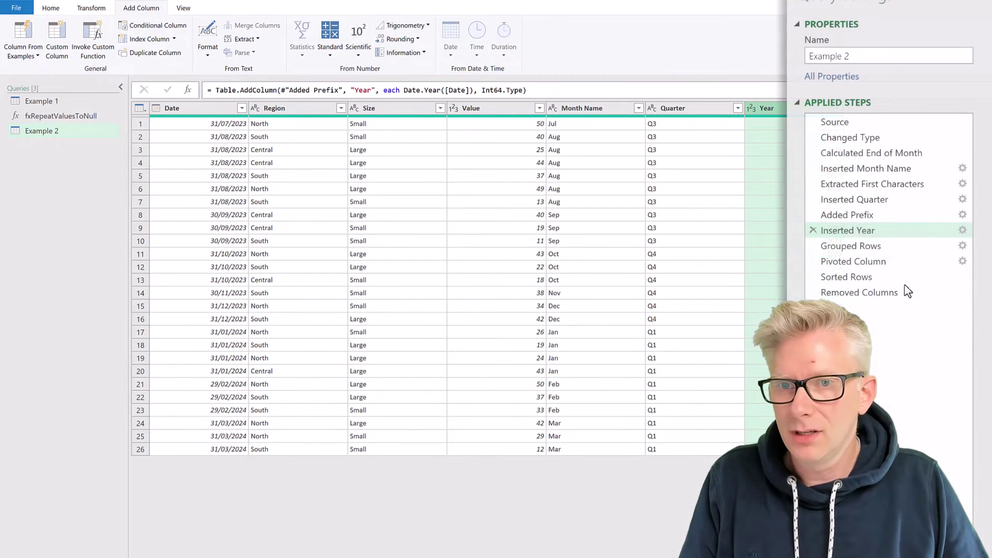
# - Add "Year" and "Quarter" to the Grouped Rows step's group keys in the formula bar
pyautogui.click(868, 248)
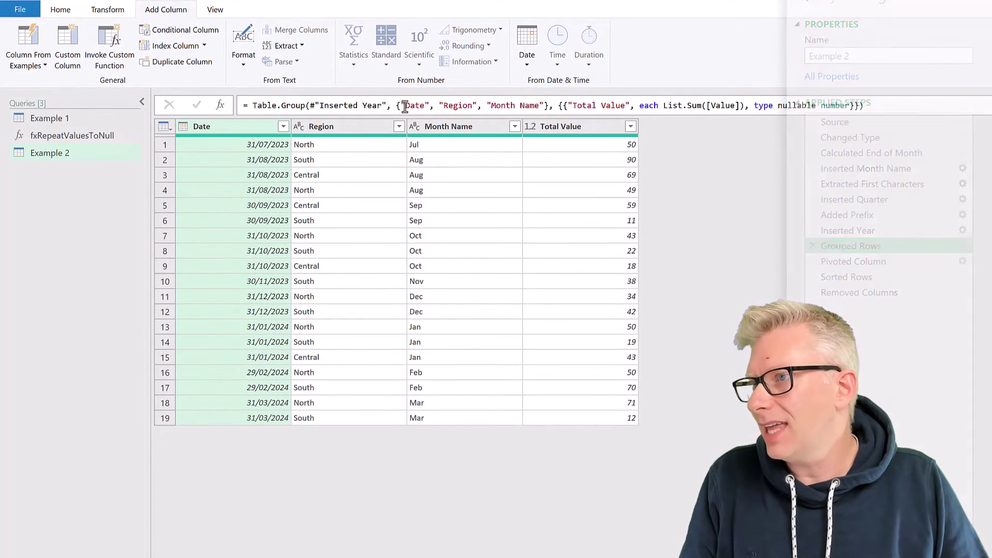
pyautogui.click(430, 107)
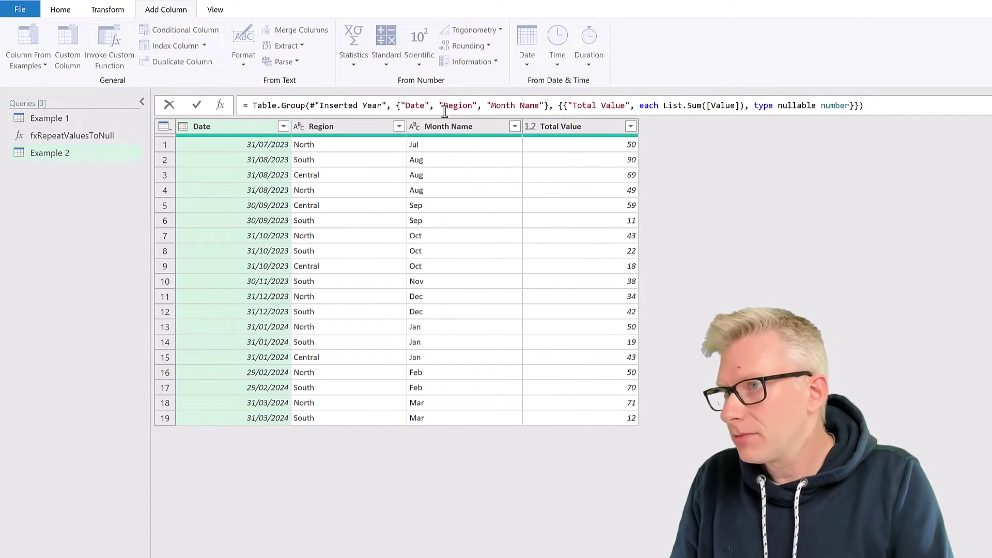
pyautogui.write(', "Year')
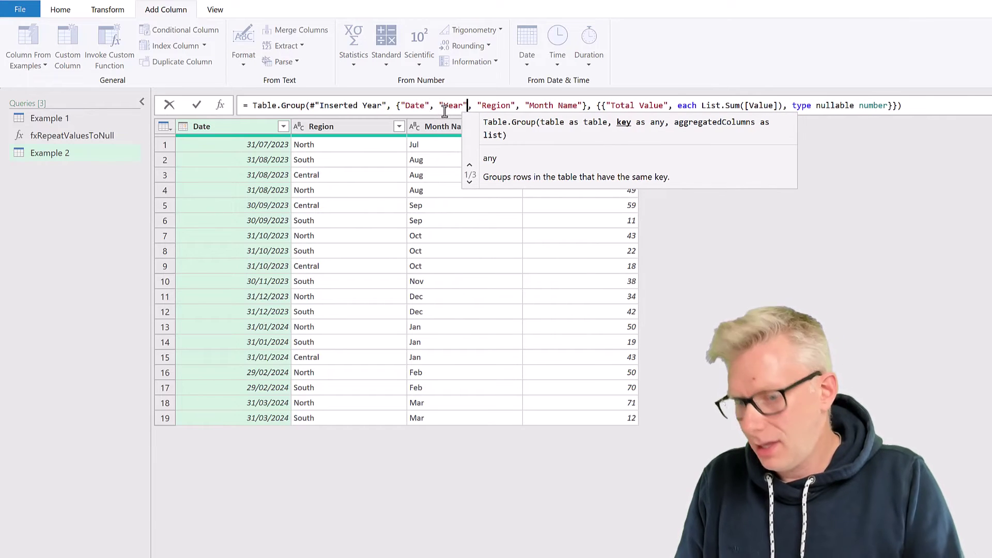
pyautogui.write('", "')
pyautogui.write('Quarter')
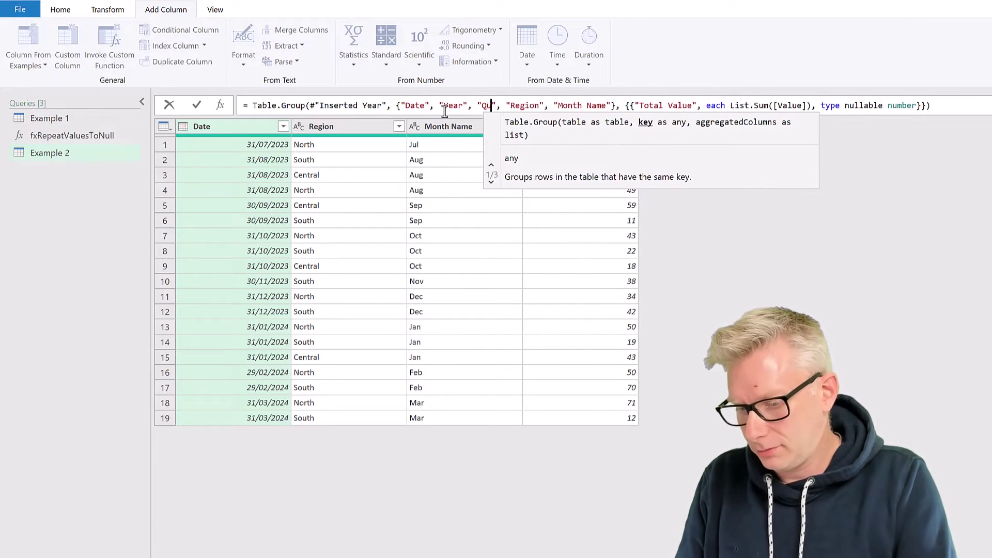
pyautogui.press('Return')
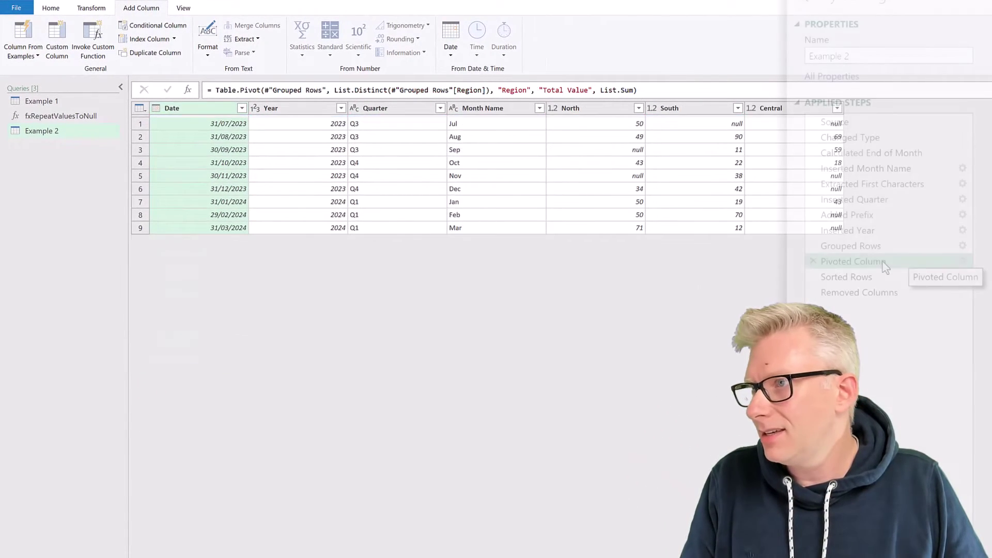
# - Preview the Sorted Rows step, then the final Removed Columns step output
pyautogui.click(854, 276)
pyautogui.click(852, 292)
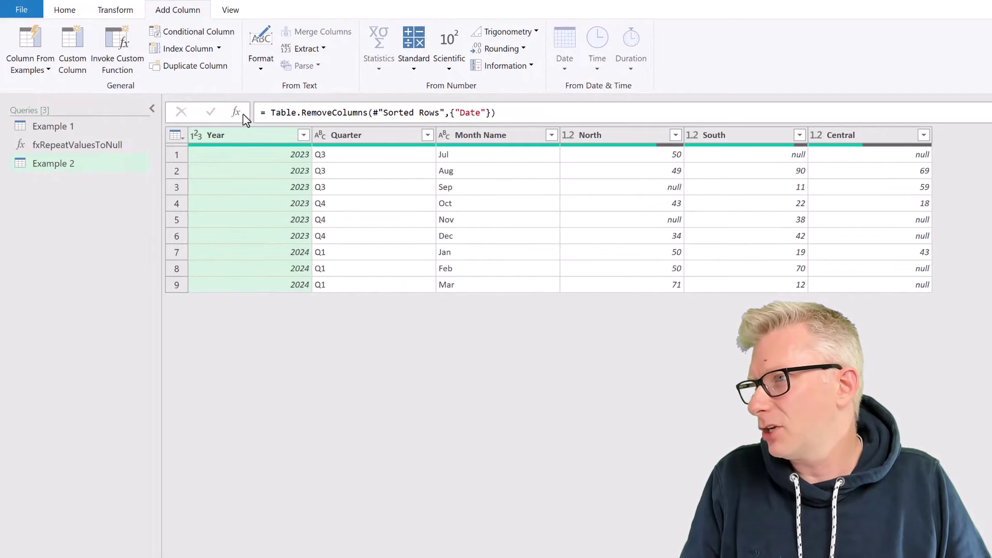
# - Add a step =fxRepeatValuesToNull(#"Removed Columns",{"Year","Quarter"}) to blank repeated Year and Quarter values
pyautogui.click(237, 110)
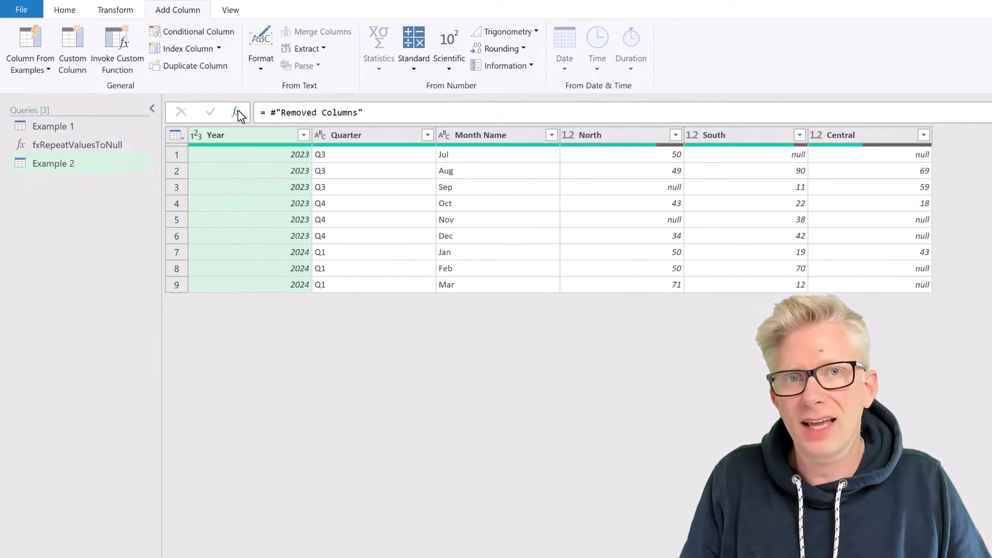
pyautogui.click(271, 113)
pyautogui.write('fx')
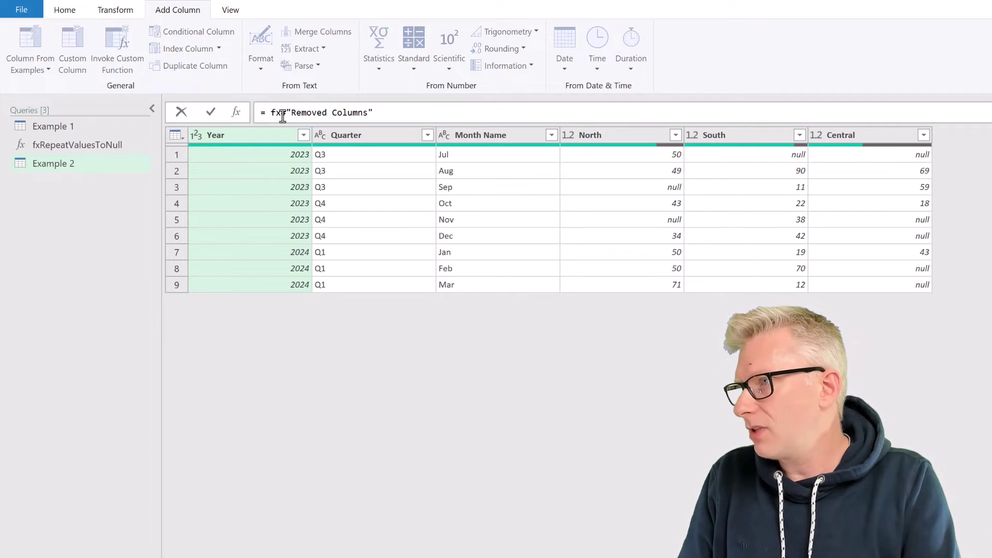
pyautogui.write('Re')
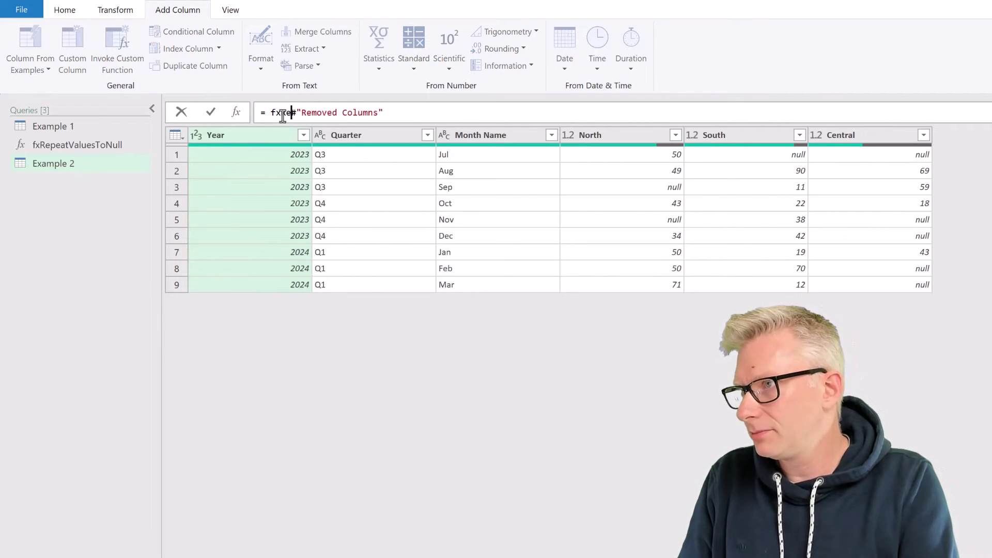
pyautogui.write('peat')
pyautogui.write('ValuesToNu')
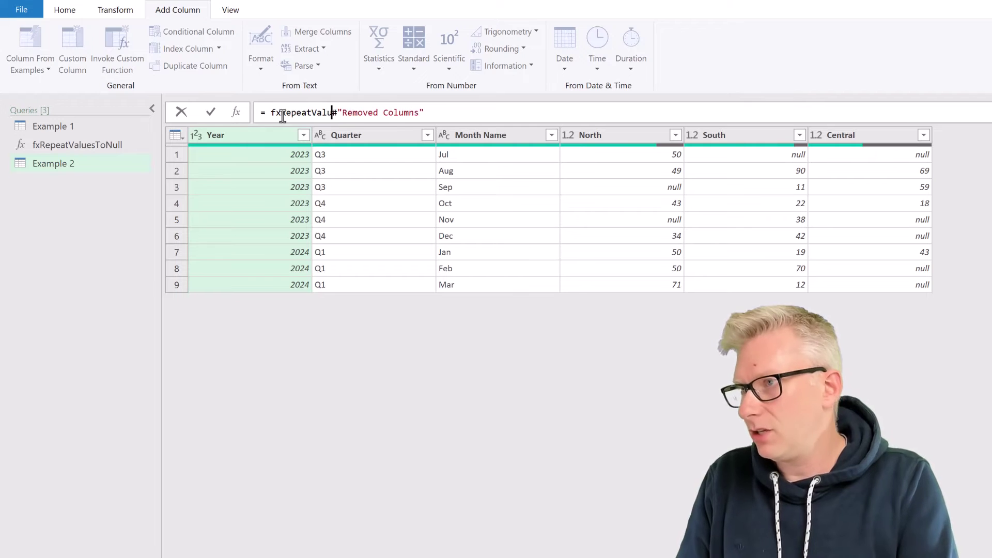
pyautogui.write('ll(')
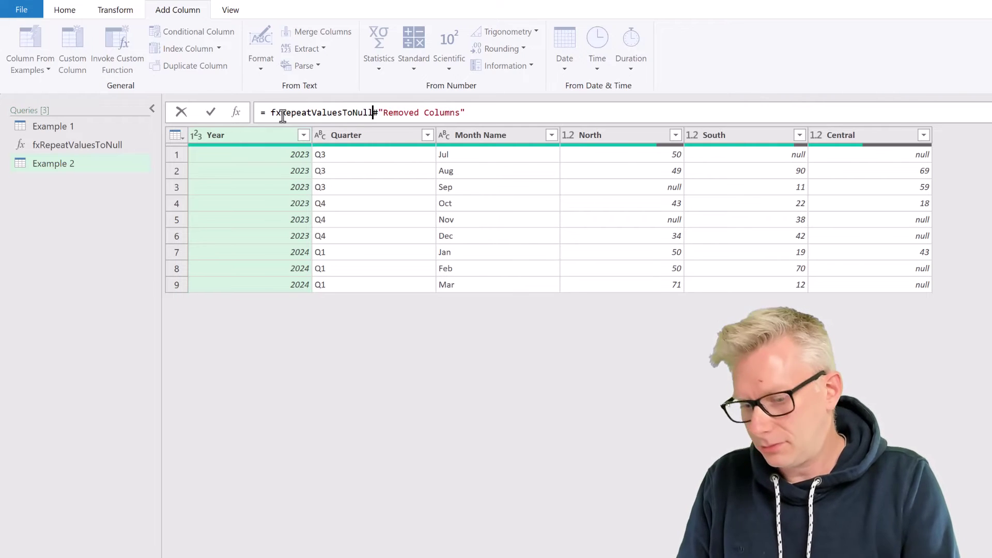
pyautogui.click(491, 111)
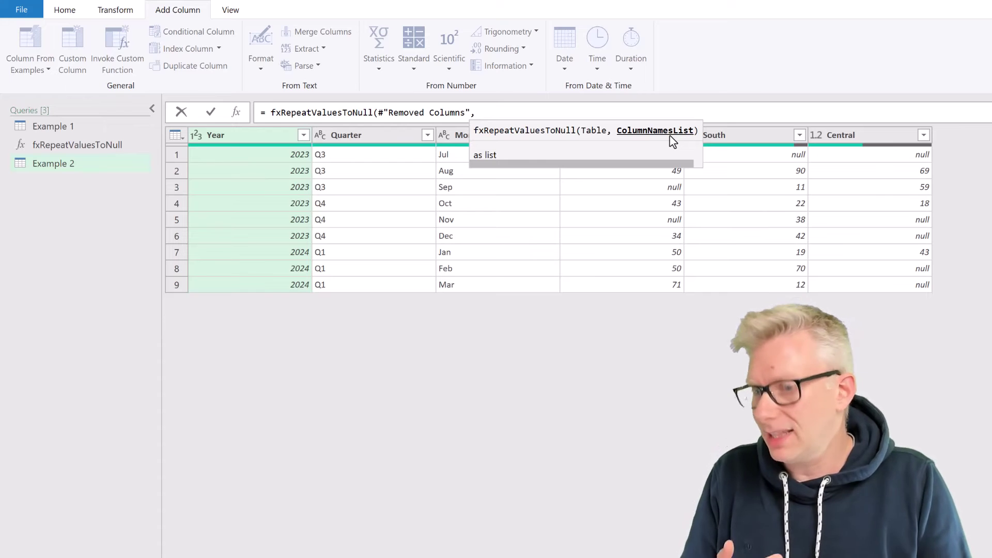
pyautogui.write('{')
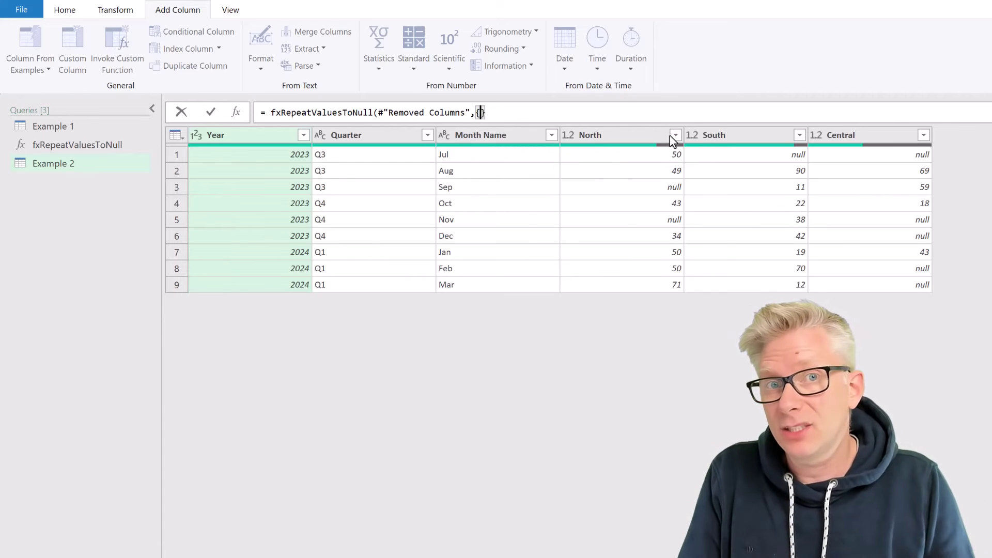
pyautogui.write('"')
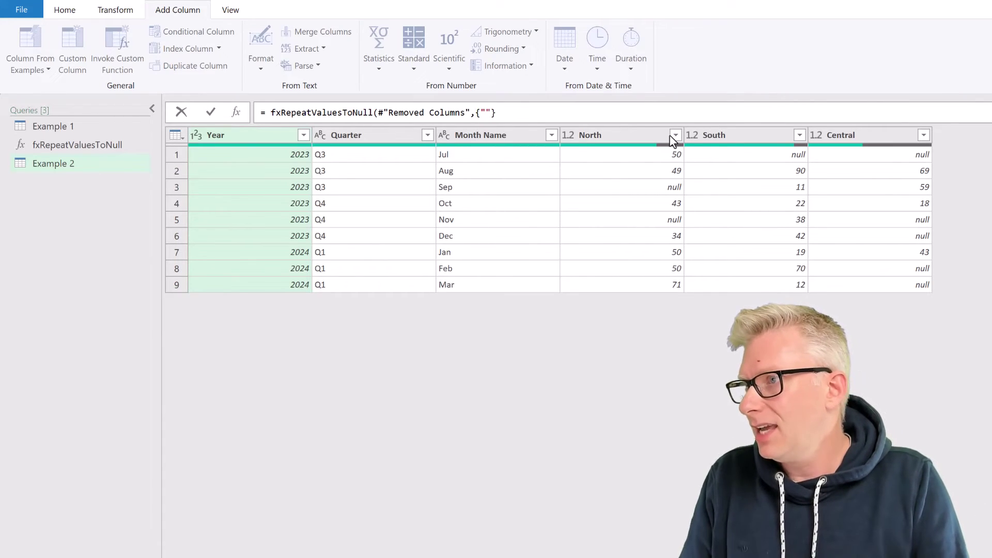
pyautogui.write('Year"')
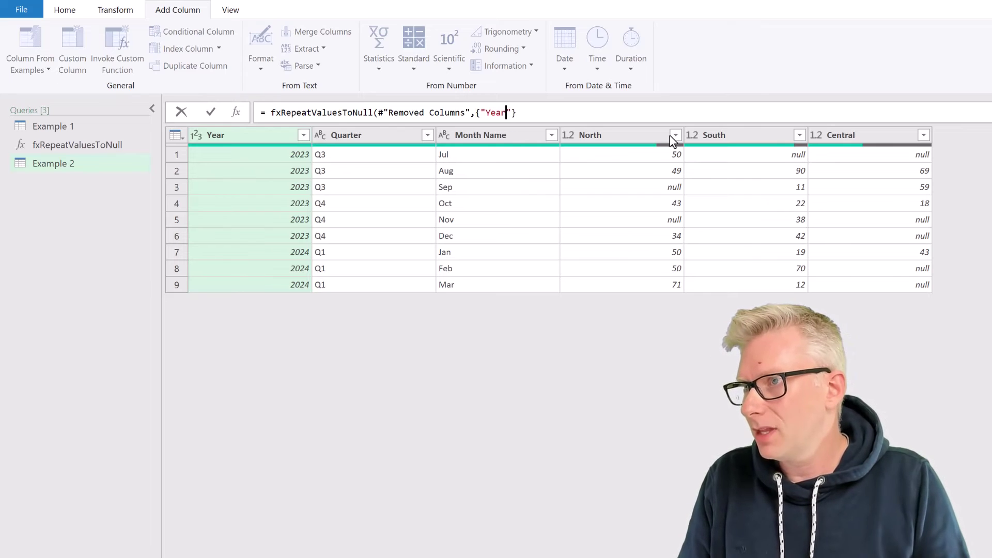
pyautogui.write(',"')
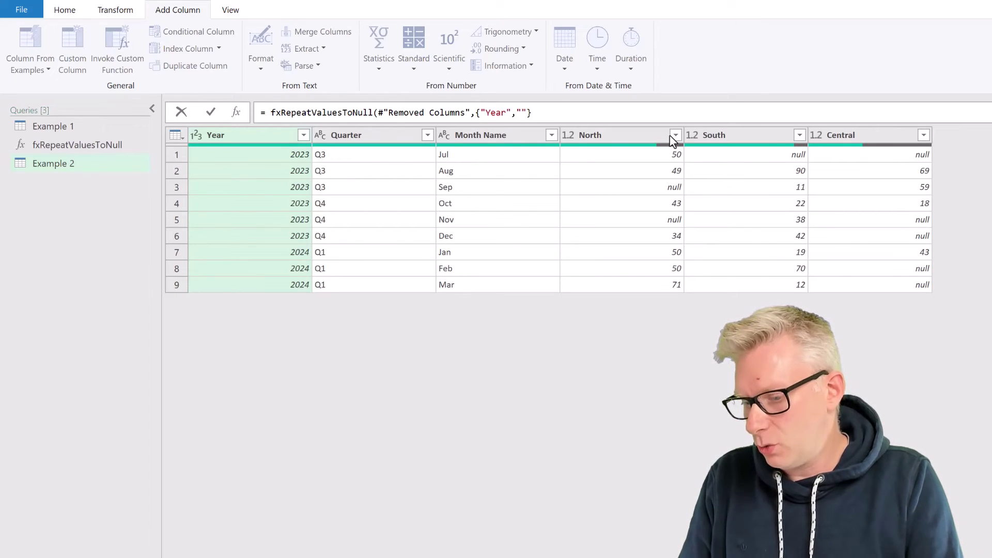
pyautogui.write('Quarter')
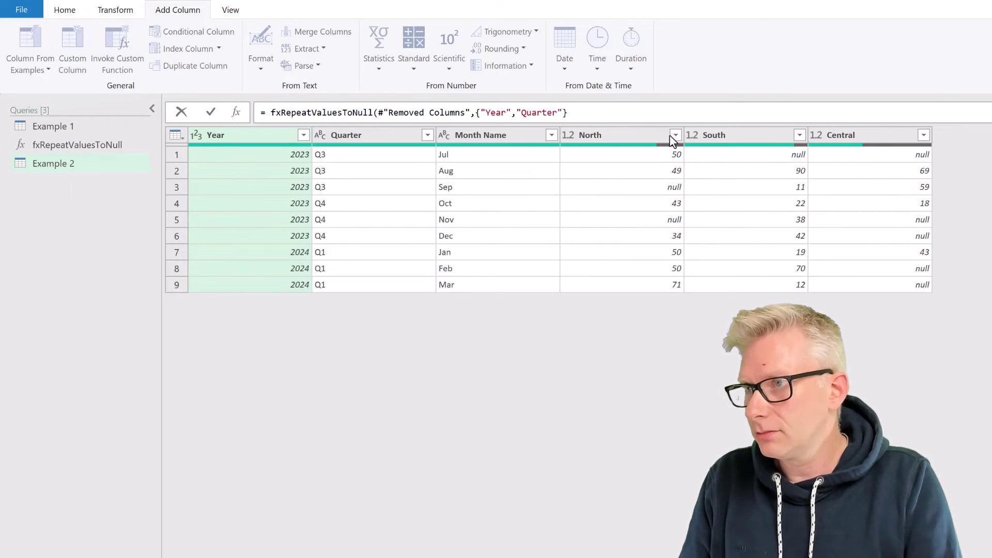
pyautogui.press('End')
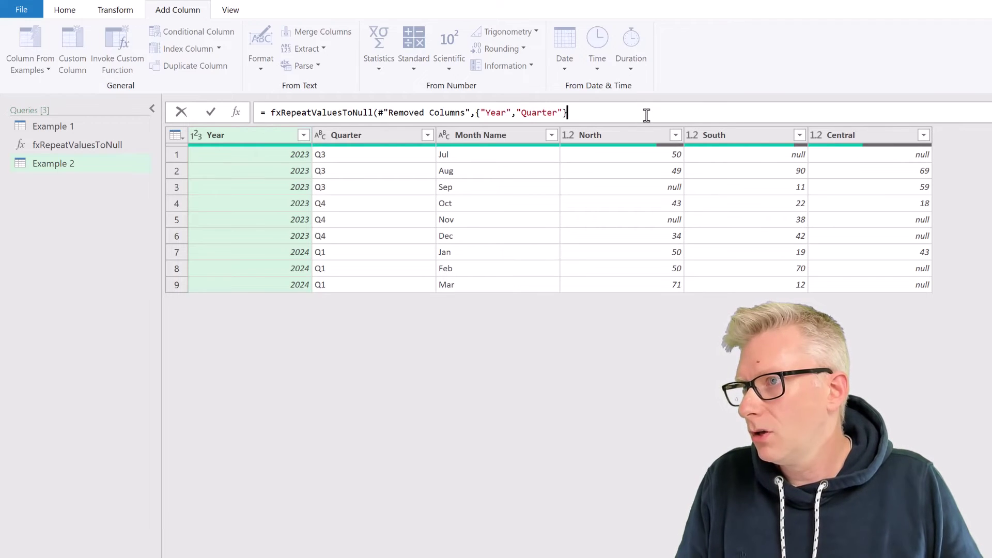
pyautogui.write(')')
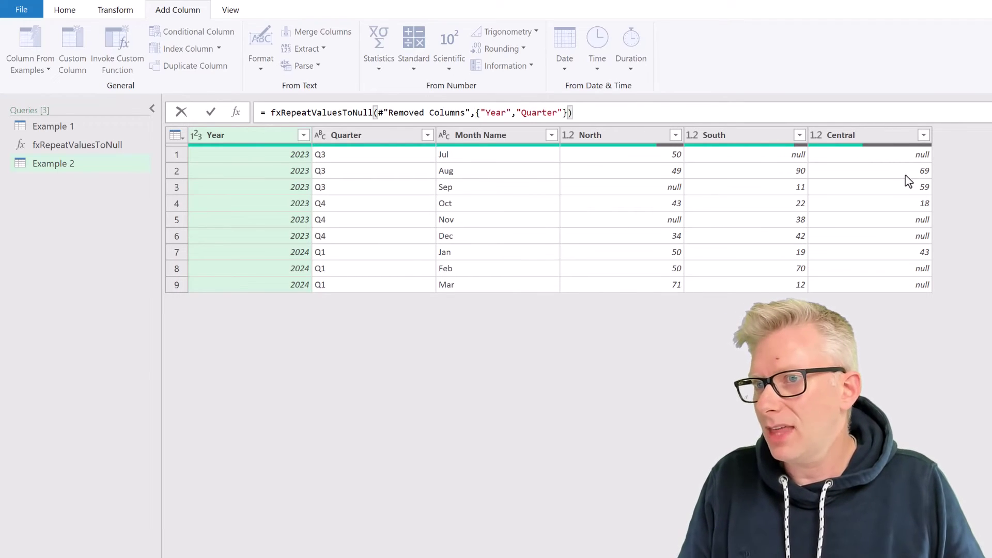
pyautogui.press('Return')
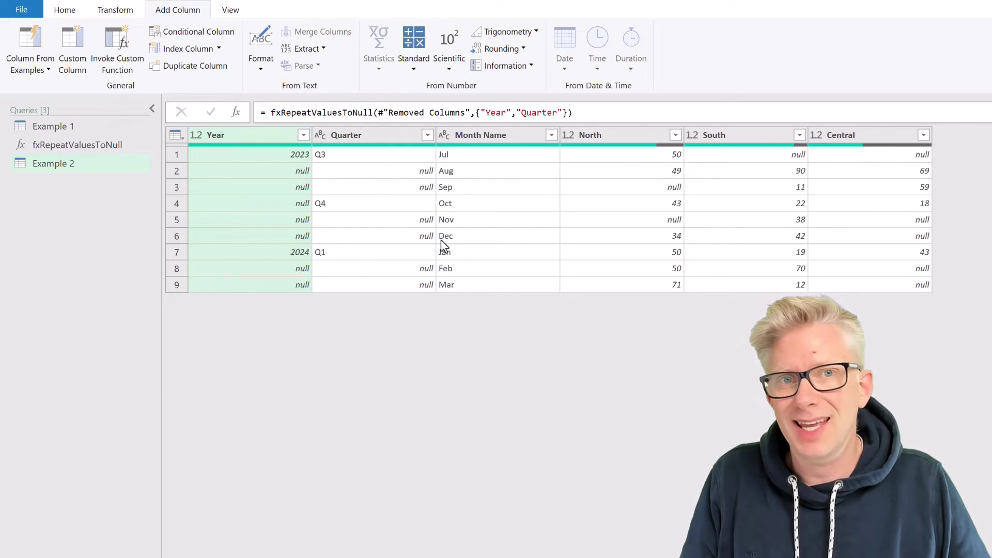
# - Load Example 2 to the sheet and chart A1:F10 as a stacked column chart beside the table, made taller
pyautogui.click(67, 11)
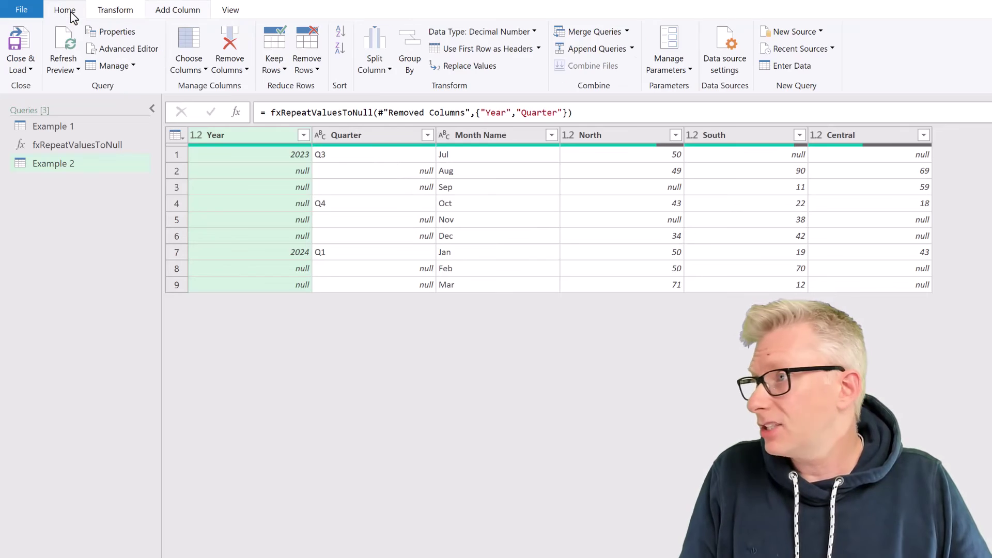
pyautogui.click(17, 40)
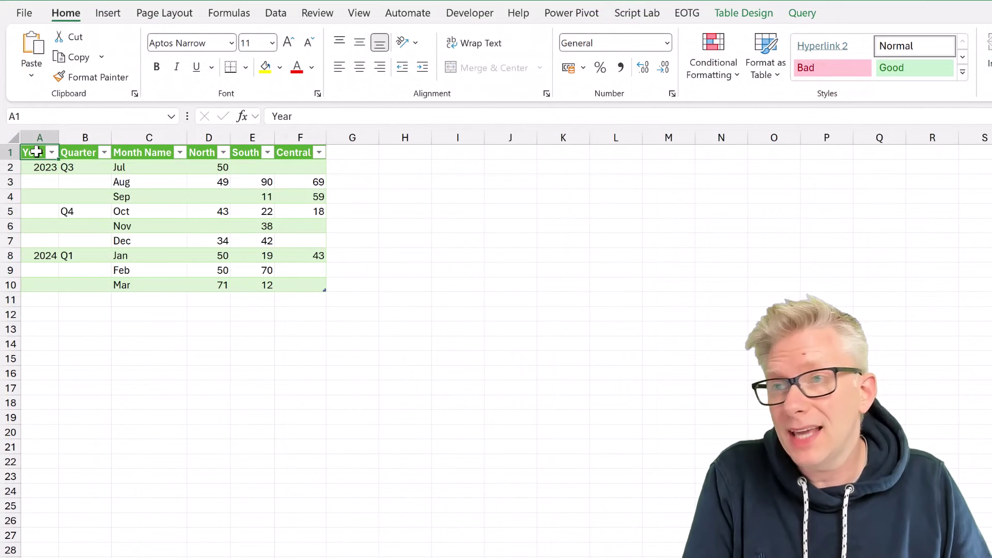
pyautogui.moveTo(37, 151); pyautogui.dragTo(297, 284)
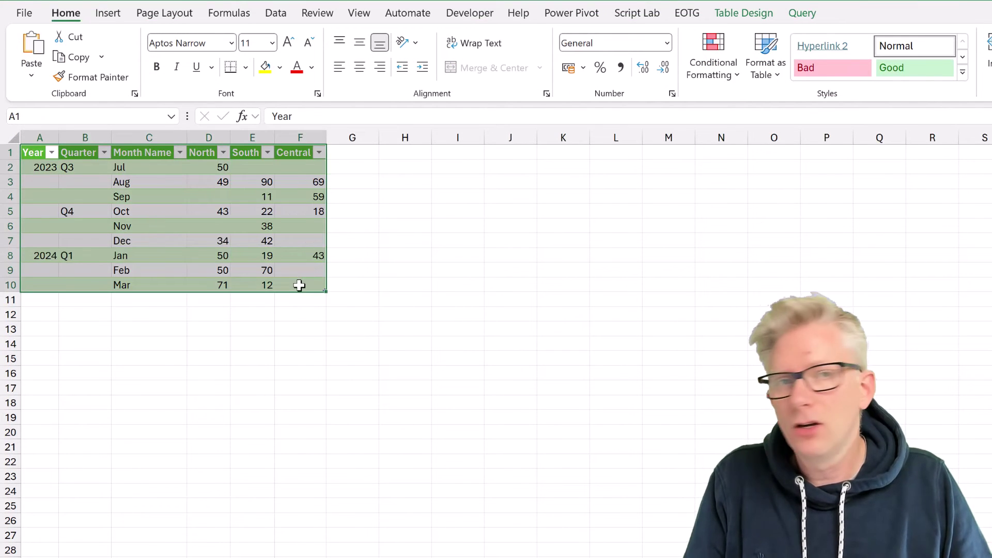
pyautogui.click(108, 21)
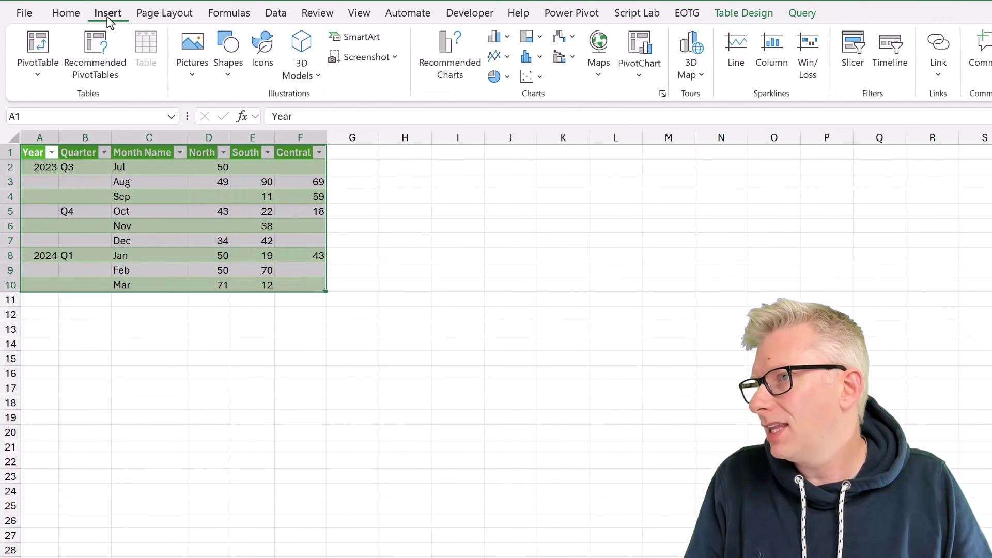
pyautogui.click(498, 37)
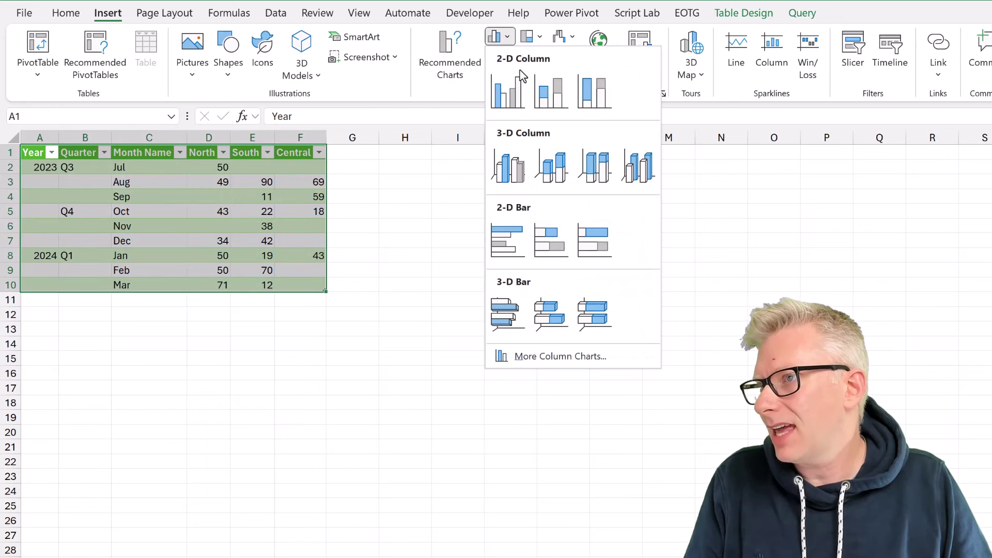
pyautogui.click(551, 91)
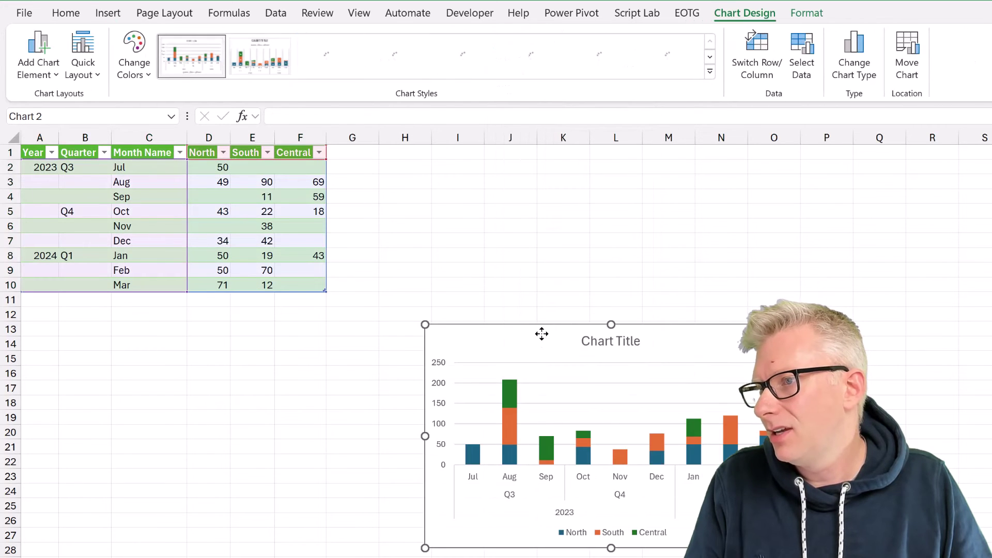
pyautogui.moveTo(542, 334); pyautogui.dragTo(491, 159)
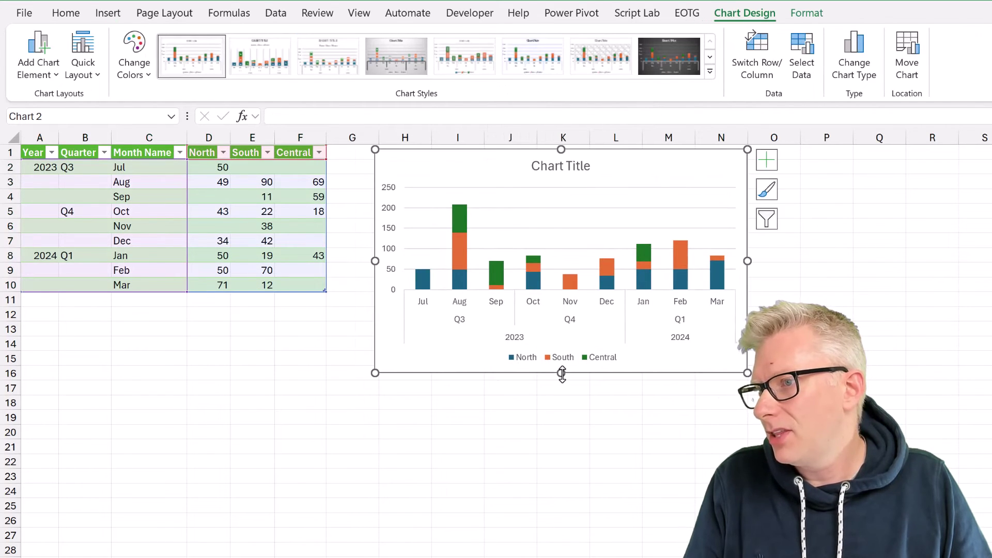
pyautogui.moveTo(561, 373); pyautogui.dragTo(563, 438)
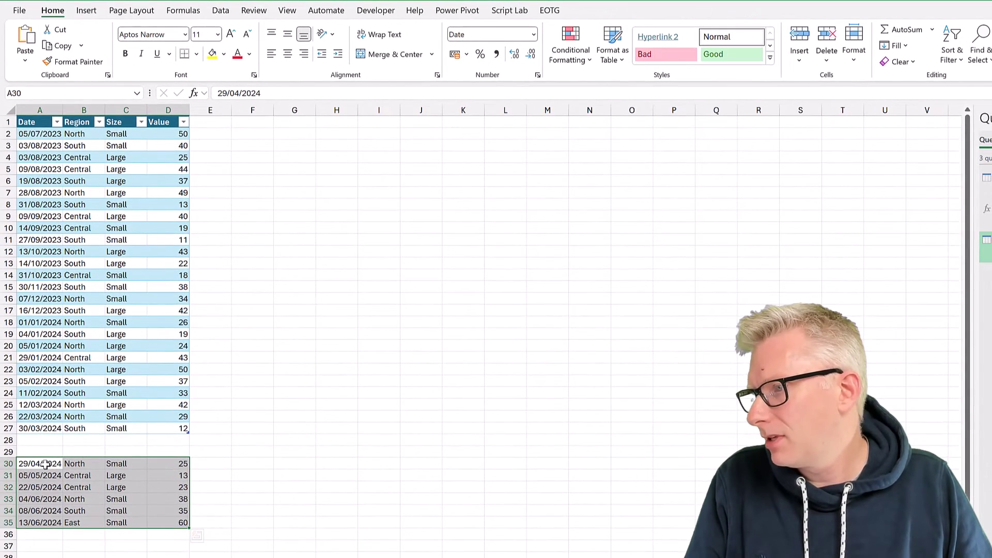
# - Move rows A30:D35 up into the source table, then refresh all queries from the output sheet
pyautogui.moveTo(49, 464); pyautogui.dragTo(178, 527)
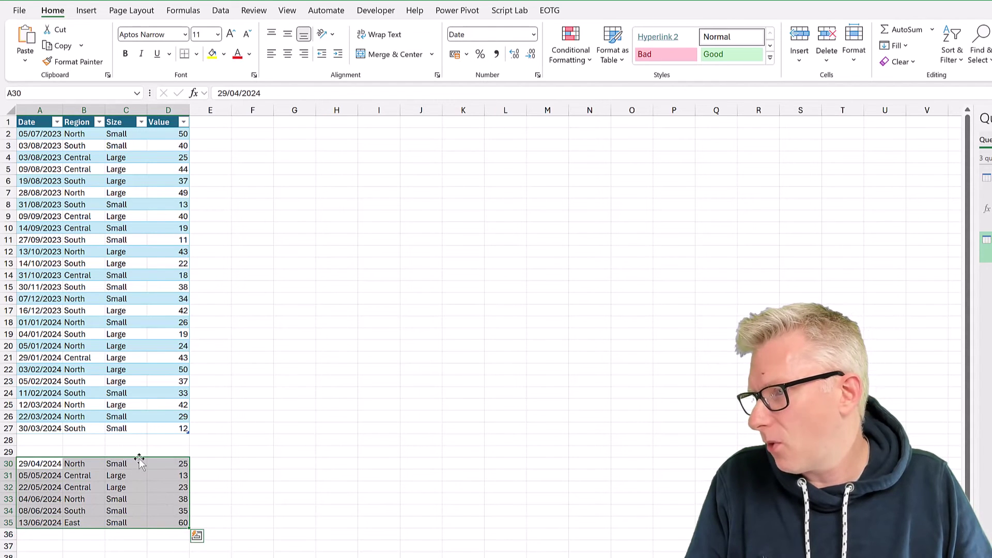
pyautogui.moveTo(139, 460); pyautogui.dragTo(140, 445)
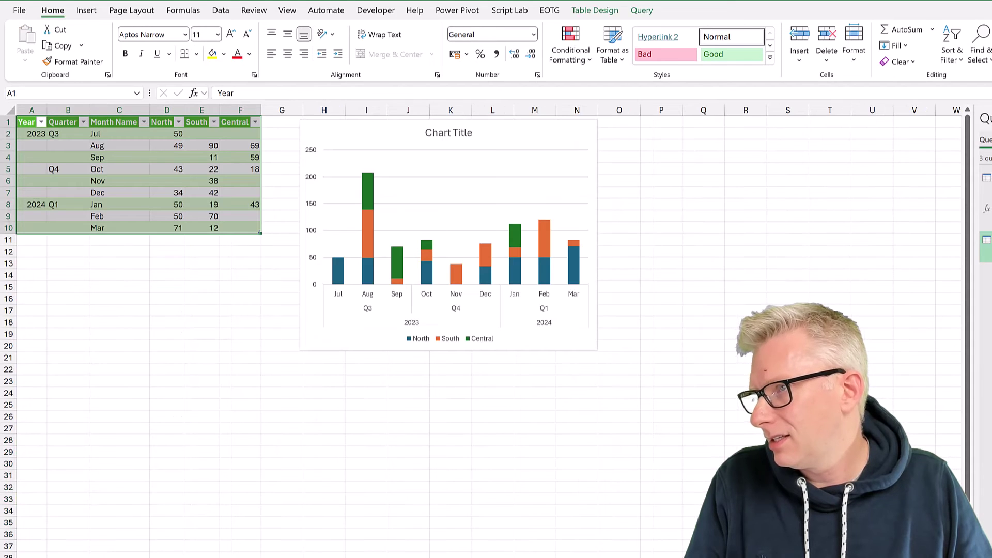
pyautogui.hotkey('ctrl', 'pagedown')
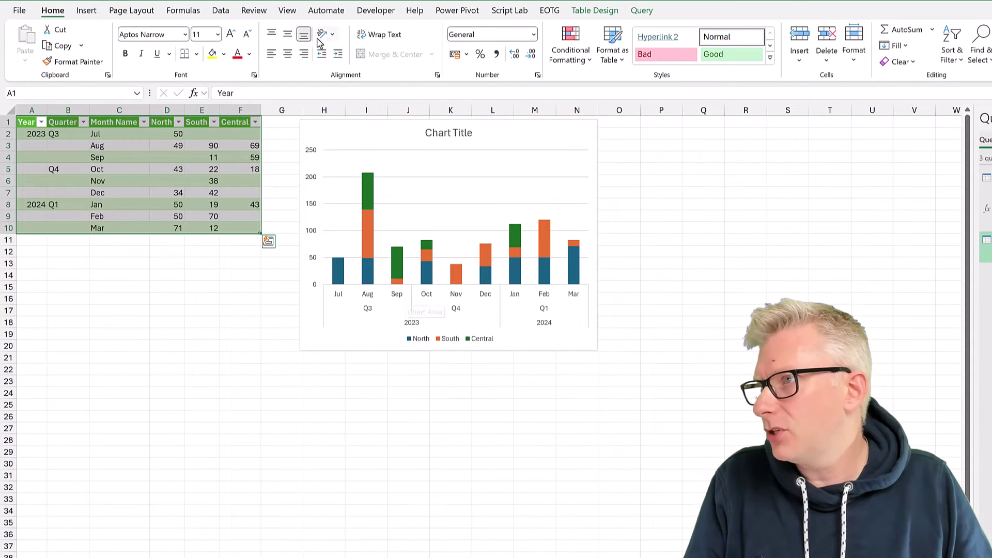
pyautogui.click(222, 11)
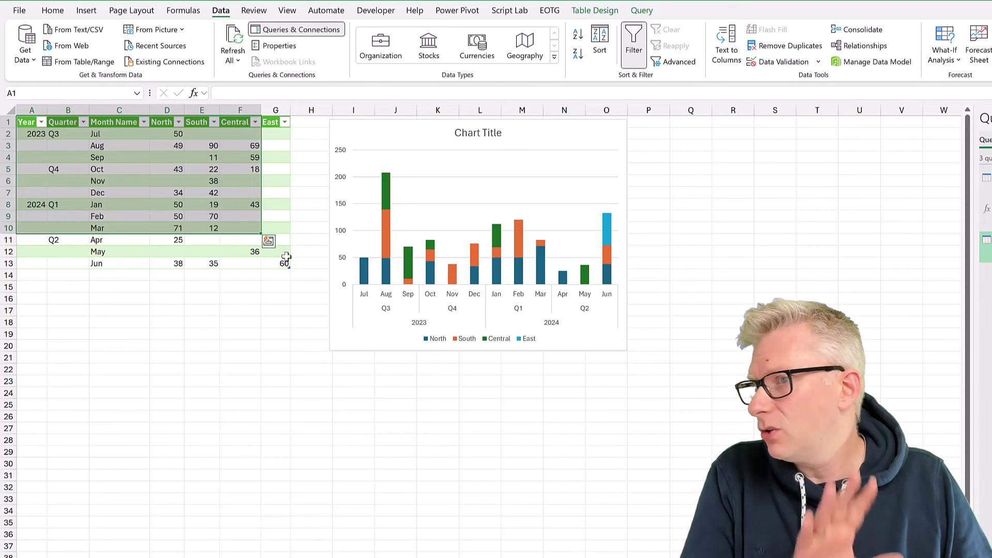
# - Select the chart's East series, which plots Example 2 cells G2:G13 against the A2:C13 month labels
pyautogui.click(607, 227)
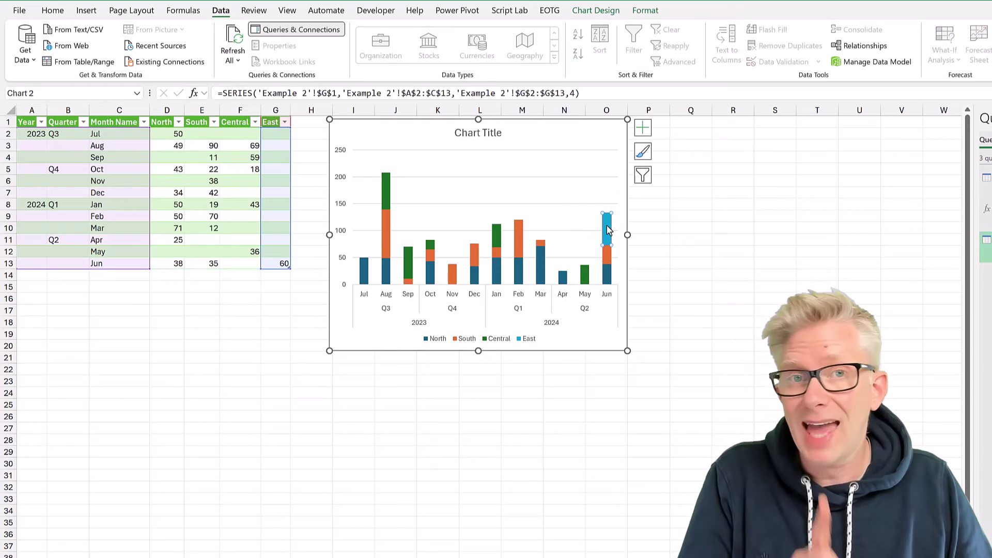